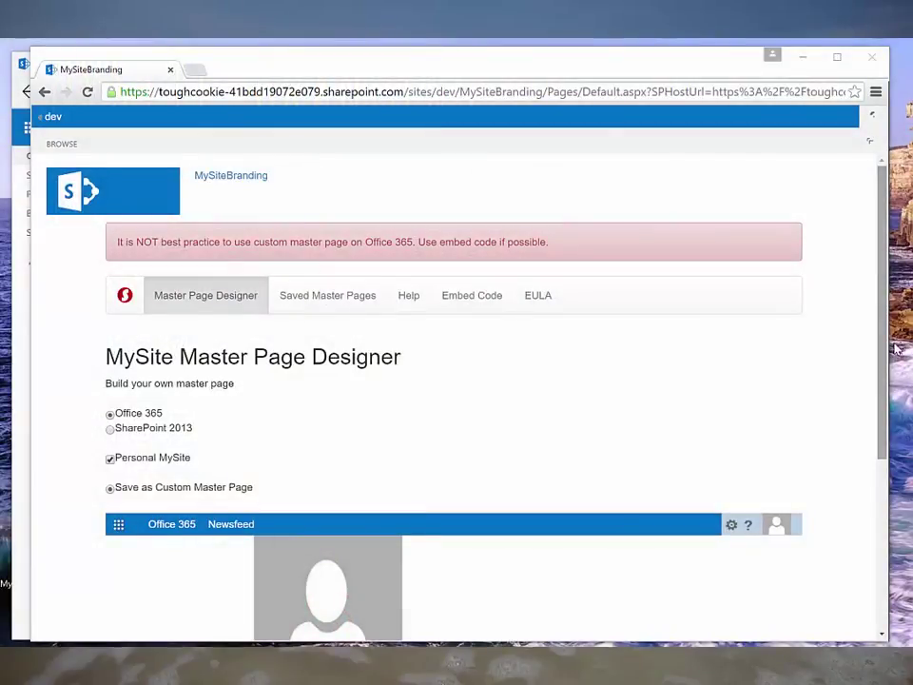
Switch the master page designer from Office 365 to SharePoint 2013
left_click_drag(883, 310, 910, 481)
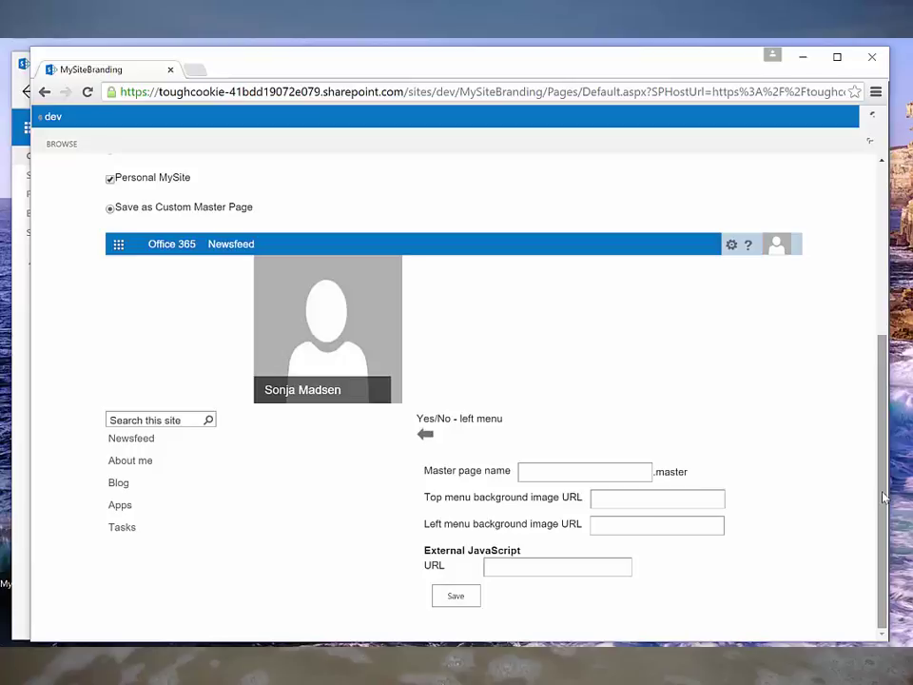
scroll(873, 471, "up", 1)
scroll(873, 471, "up", 2)
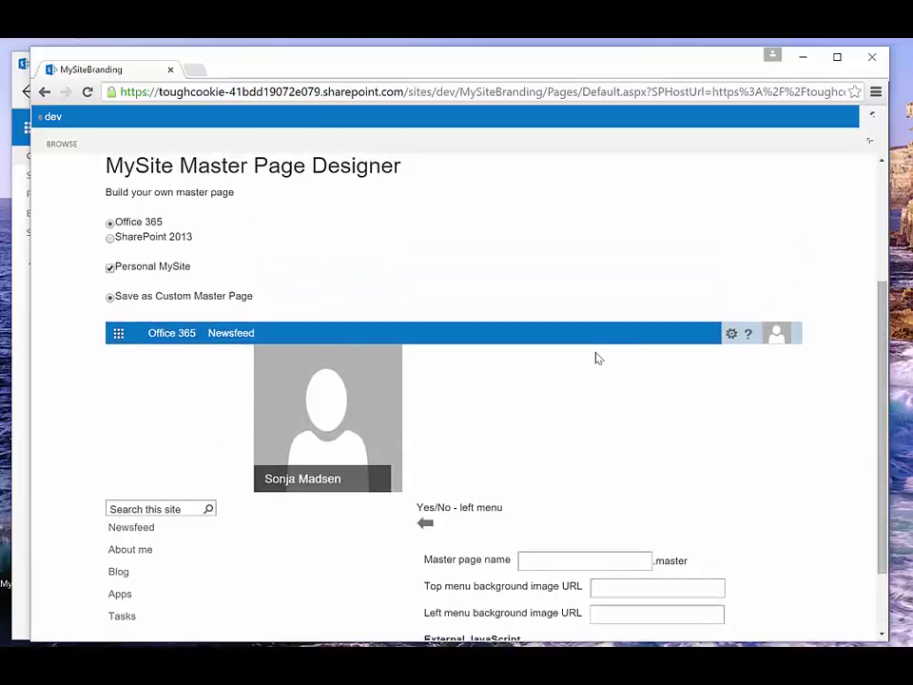
left_click(111, 239)
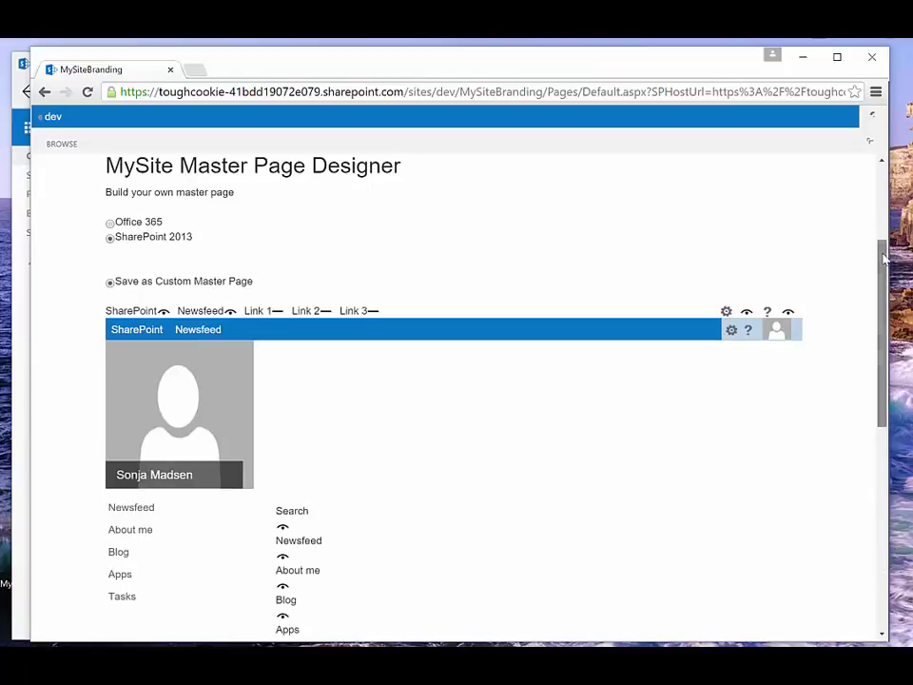
Hide the Newsfeed link and show Link 1 in the master page's top menu
scroll(883, 255, "down", 2)
left_click_drag(889, 283, 906, 523)
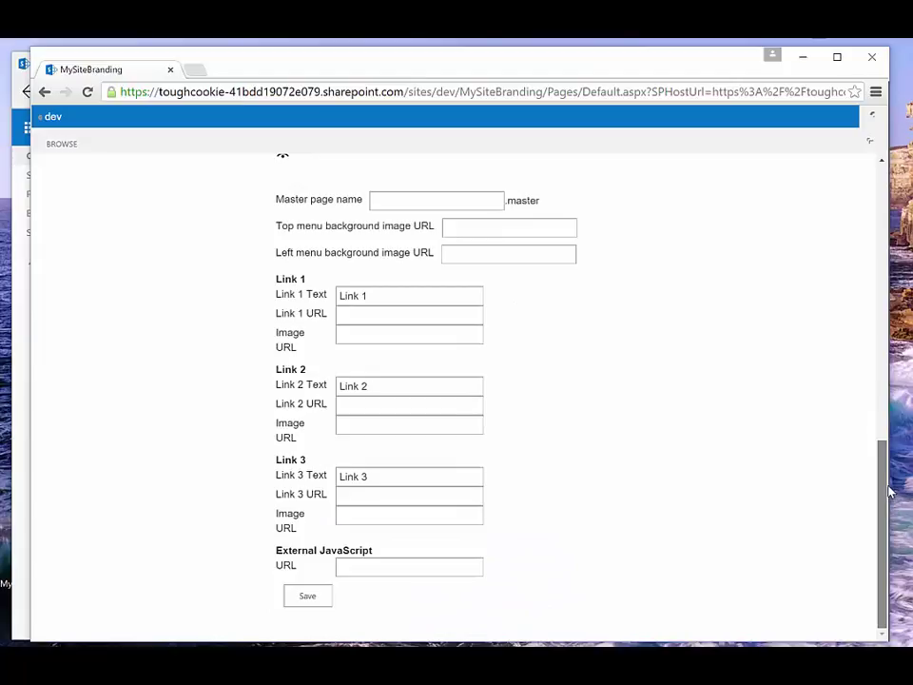
scroll(863, 409, "up", 3)
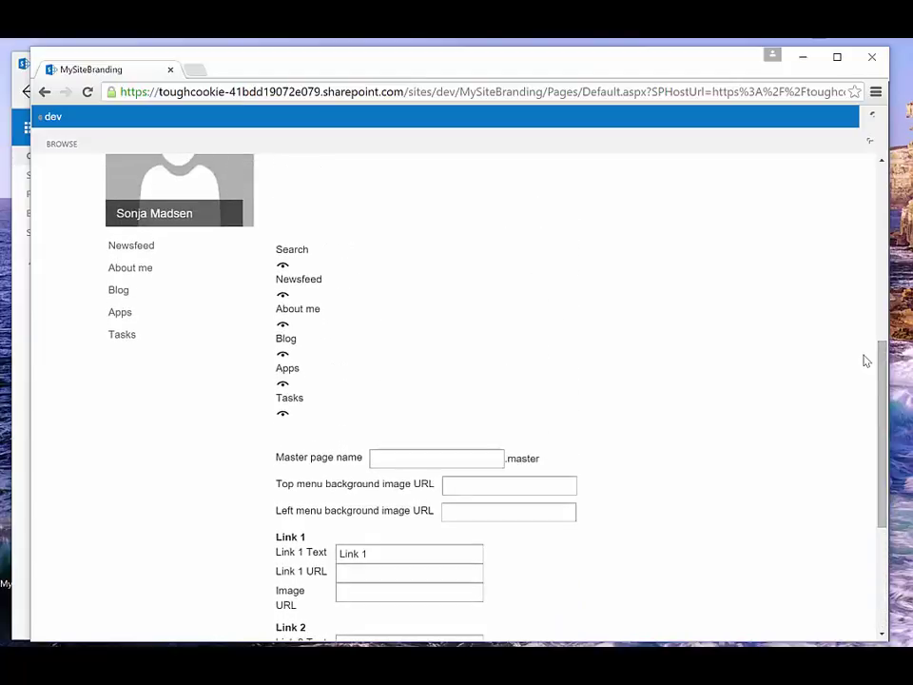
scroll(870, 285, "up", 4)
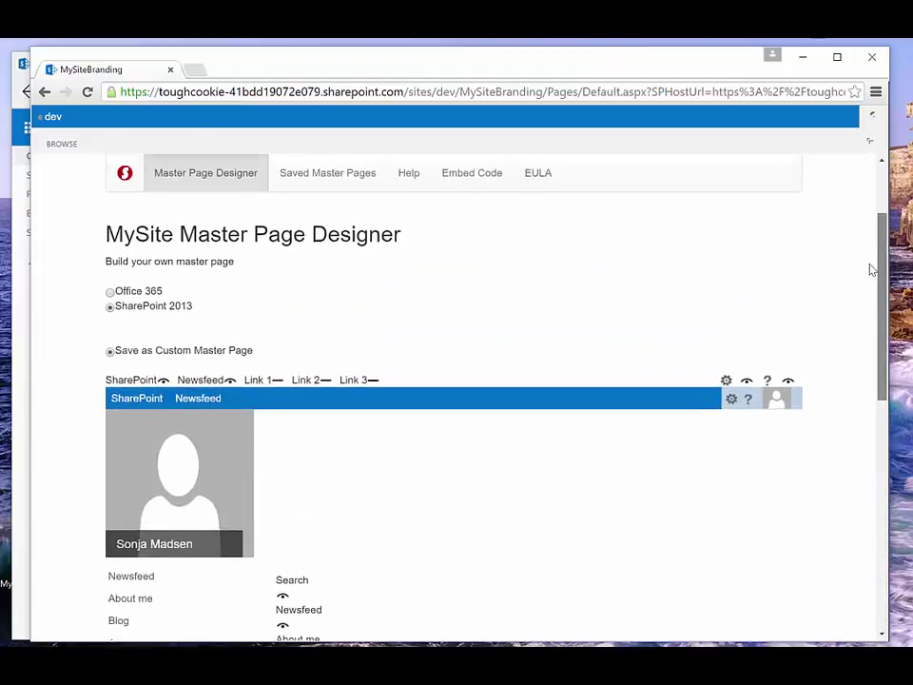
scroll(868, 266, "up", 1)
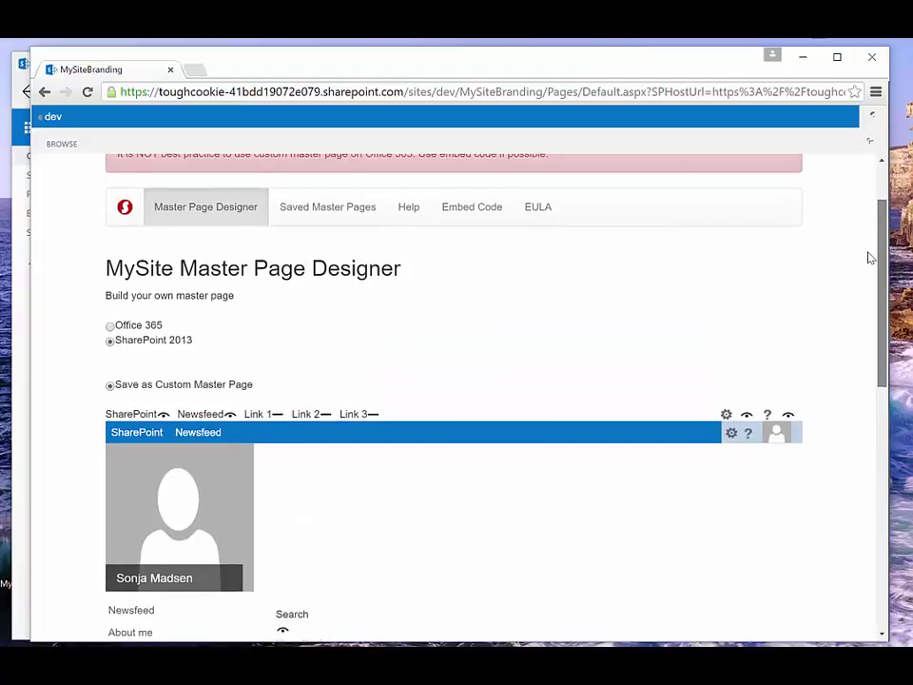
left_click(230, 420)
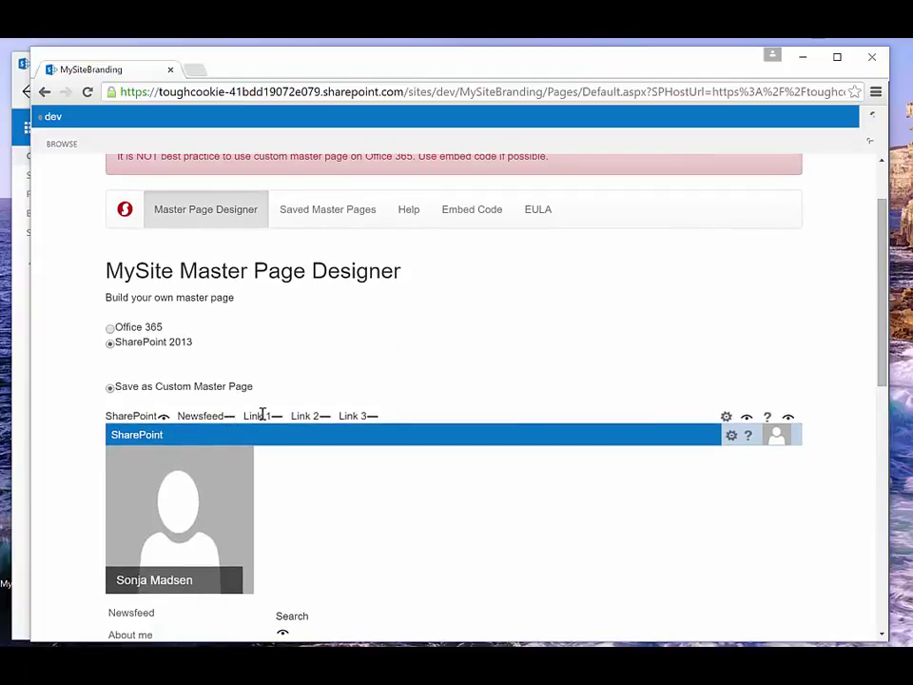
left_click(278, 419)
left_click_drag(884, 295, 888, 439)
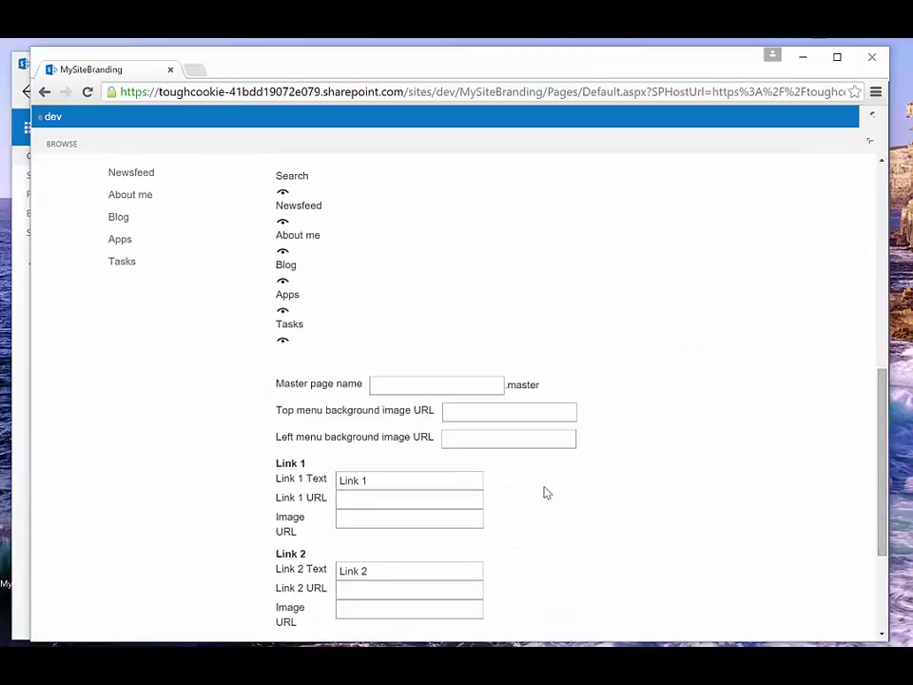
left_click(372, 478)
left_click_drag(372, 478, 332, 481)
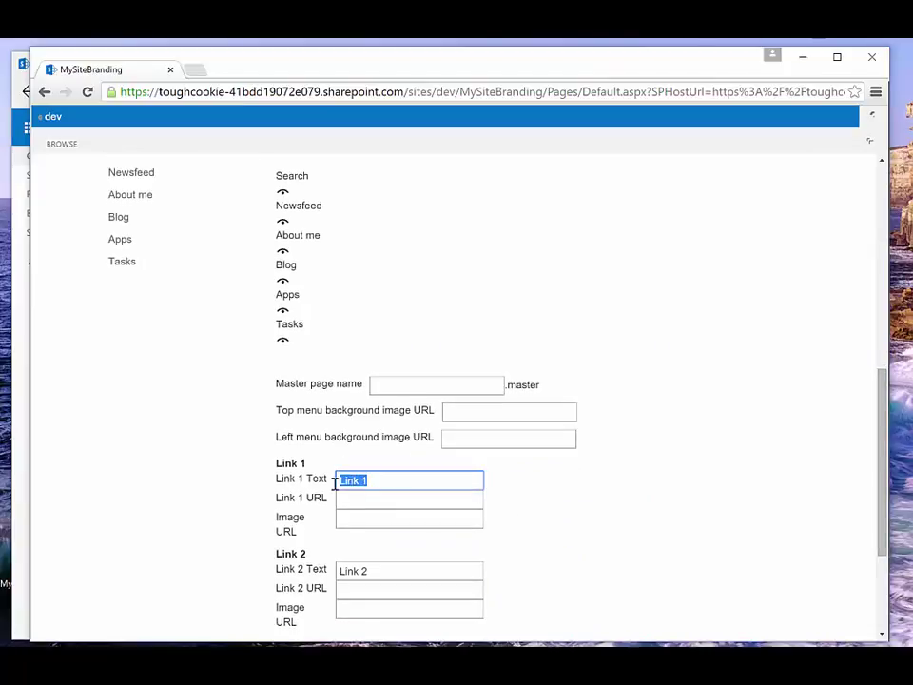
type("Twitter")
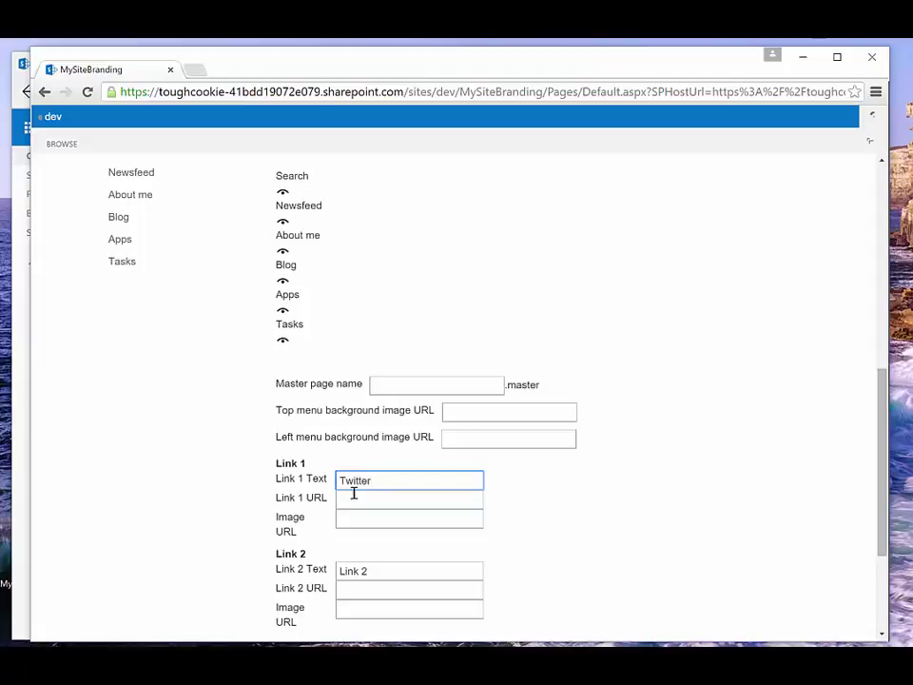
left_click(349, 500)
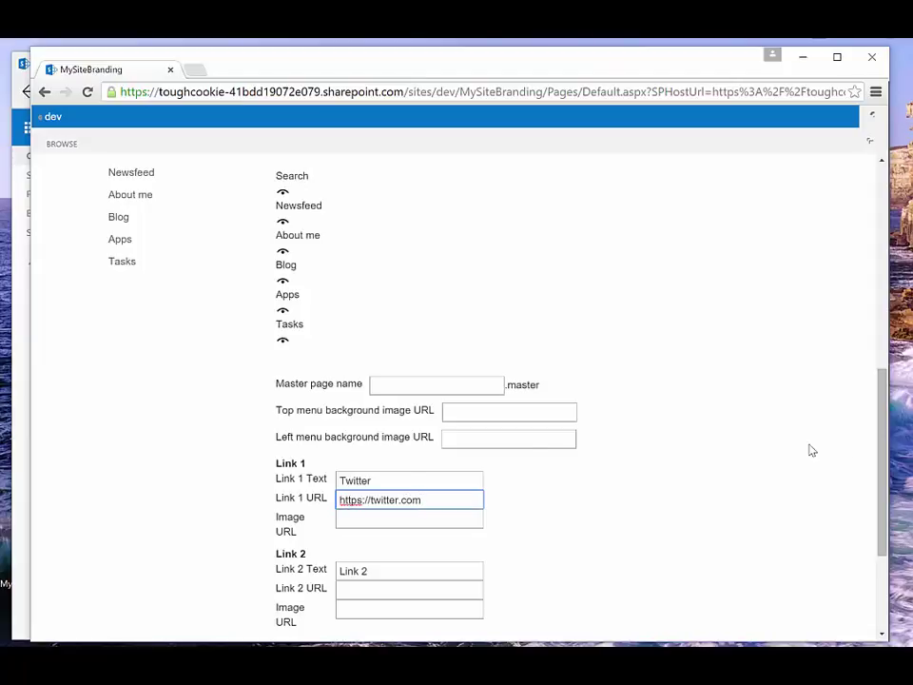
Name the master page DemoSP2013 and save it as a custom master page
left_click_drag(883, 411, 902, 545)
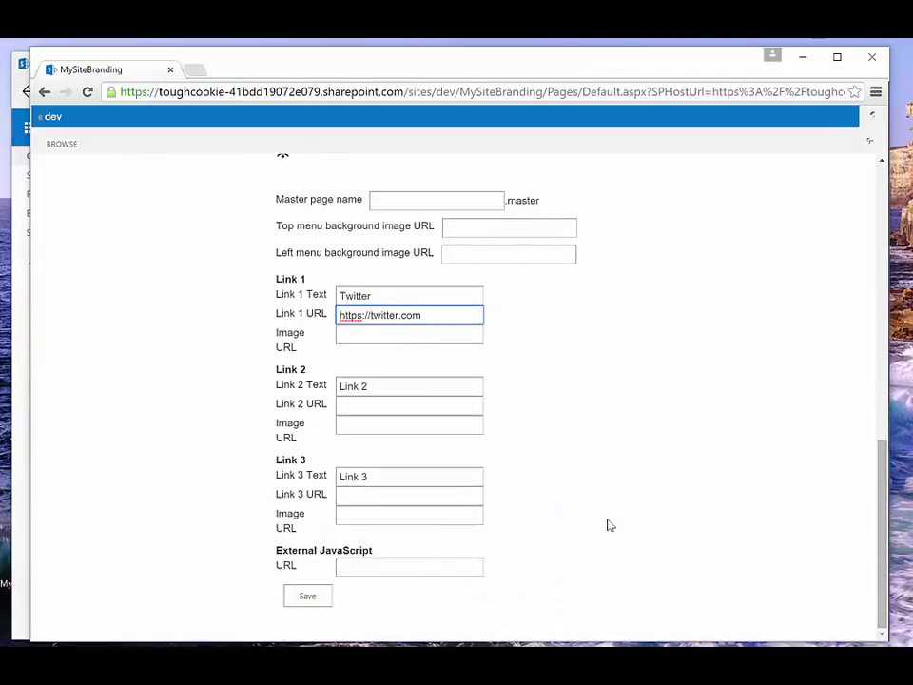
left_click(405, 567)
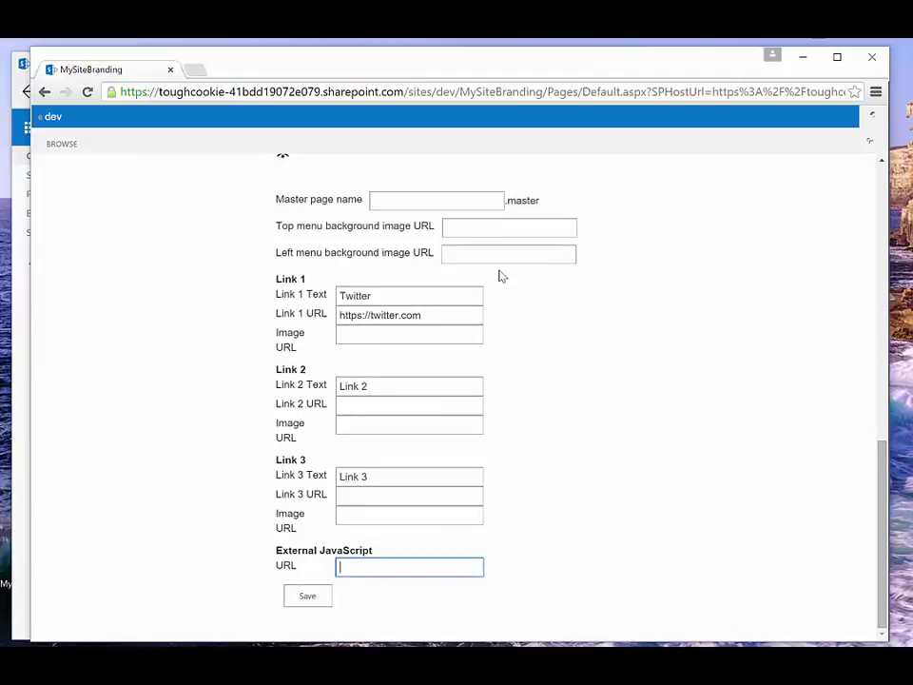
left_click(386, 200)
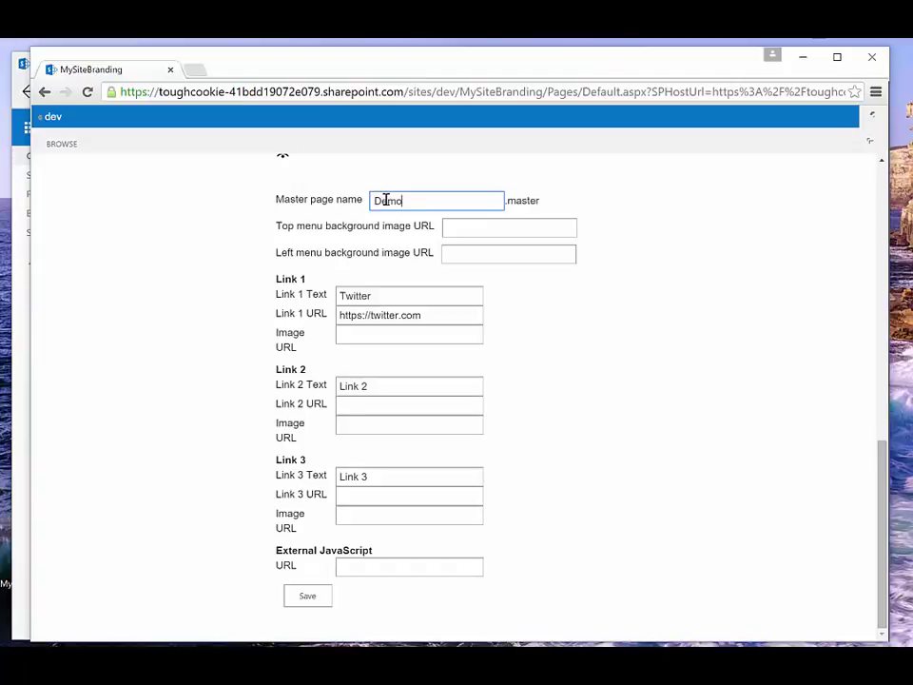
type("DemoSP2013")
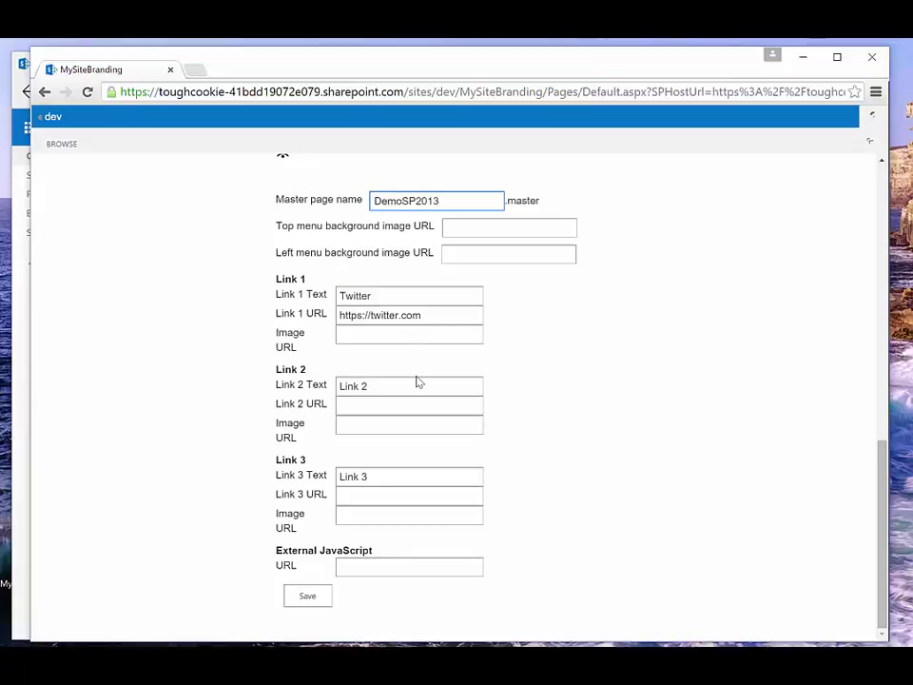
left_click(309, 597)
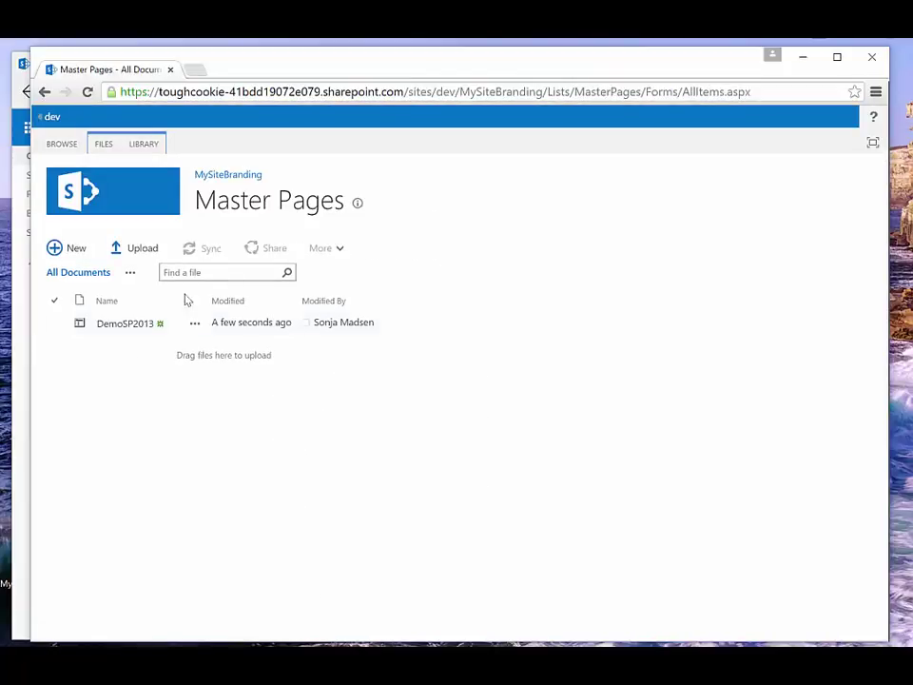
View the saved master pages library from the app's start page and return to the Master Page Designer
left_click(229, 177)
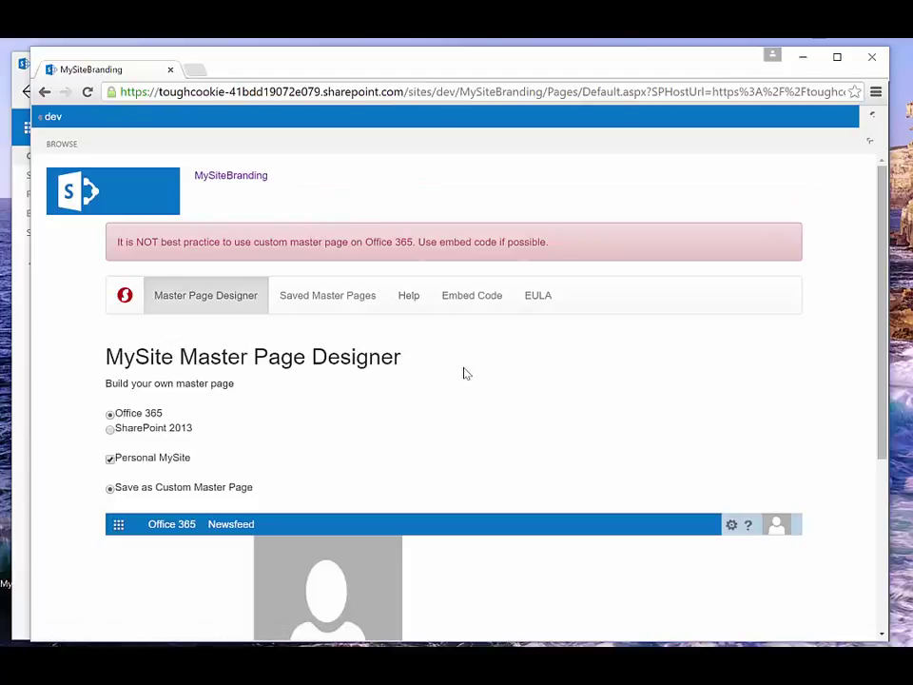
left_click(357, 297)
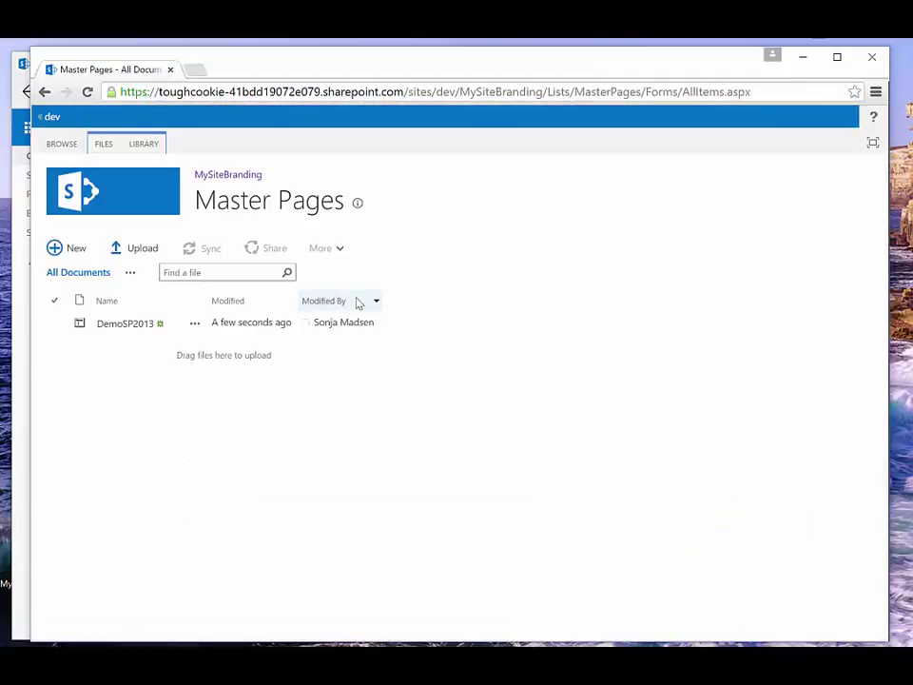
left_click(234, 177)
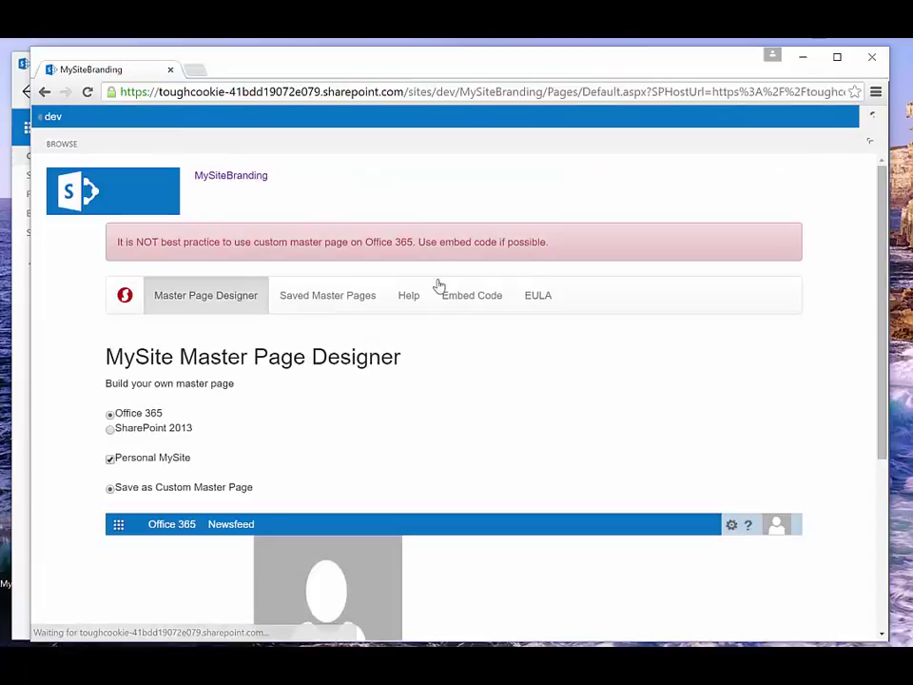
Open the Configure help page and read the instructions from app installation through setting the master page
left_click(410, 297)
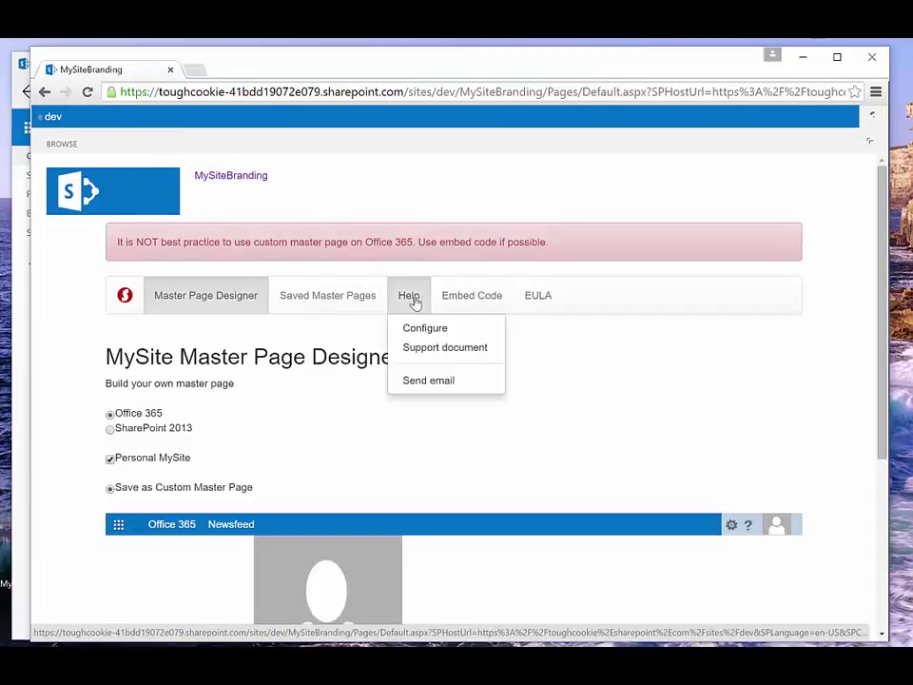
left_click(428, 329)
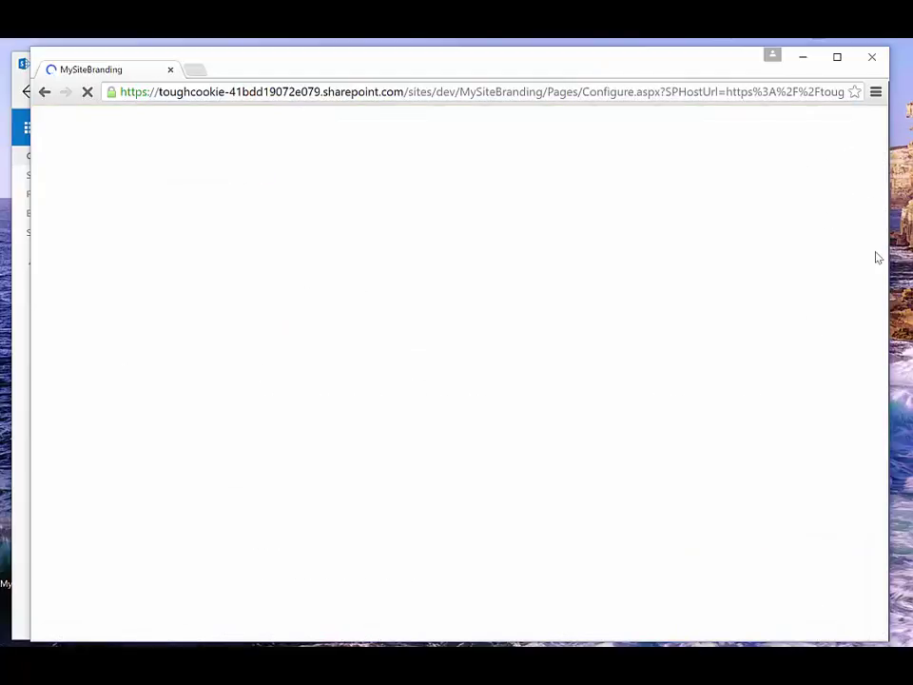
left_click_drag(882, 240, 899, 321)
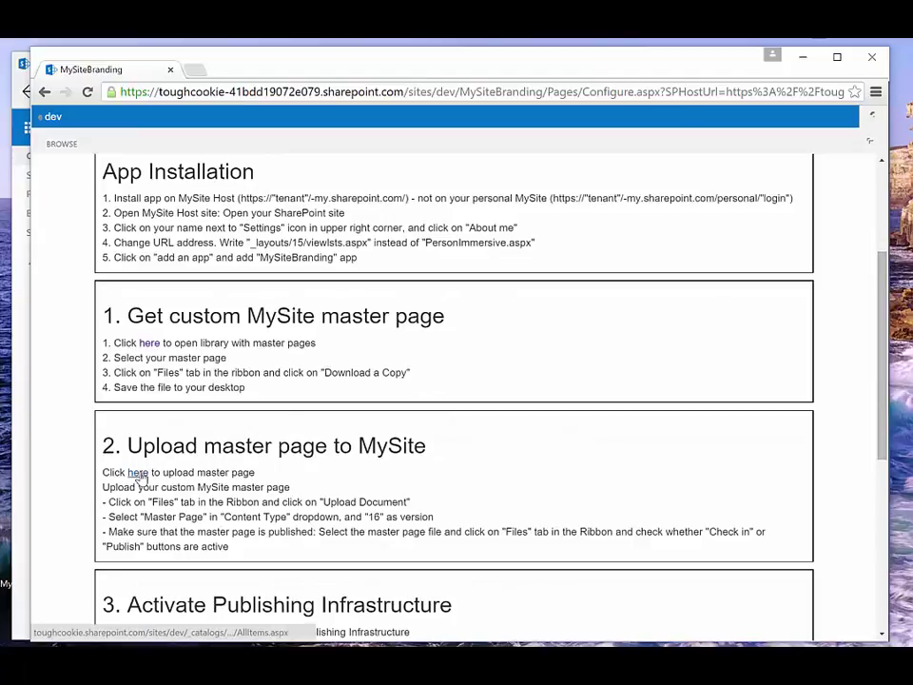
left_click_drag(880, 337, 880, 409)
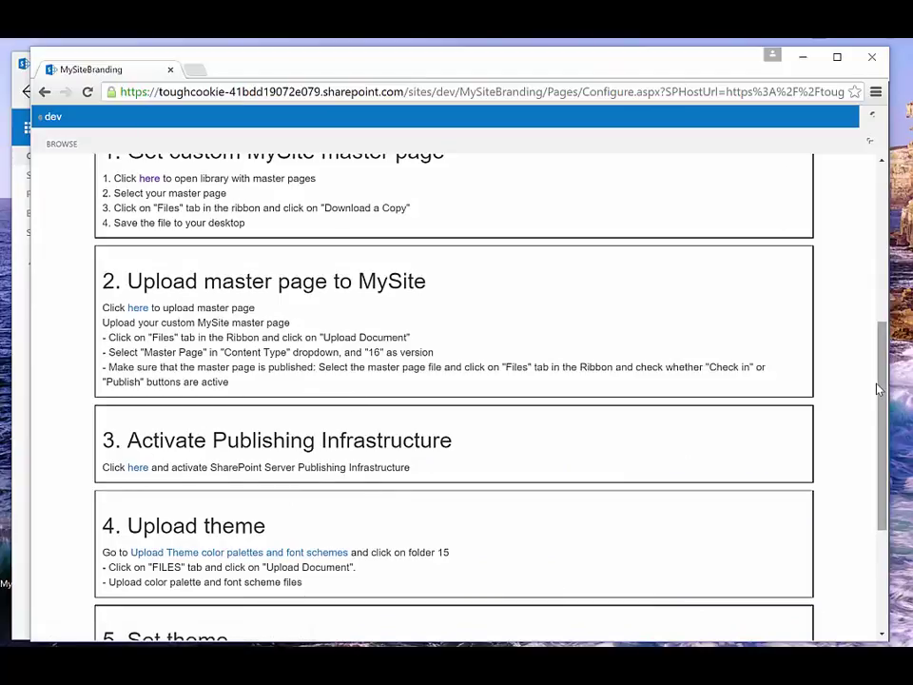
left_click_drag(882, 401, 882, 459)
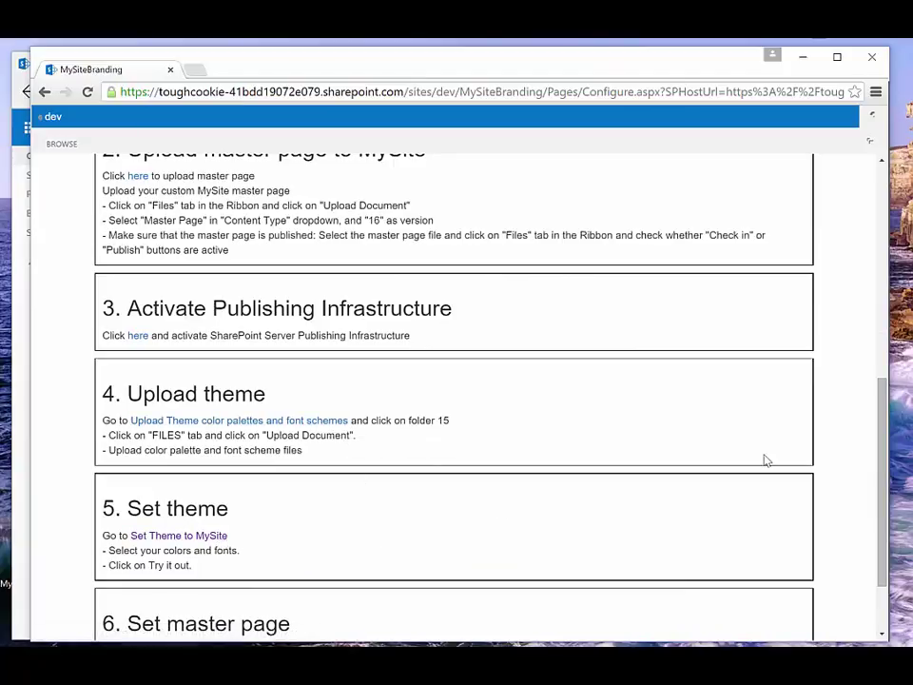
left_click_drag(882, 438, 884, 501)
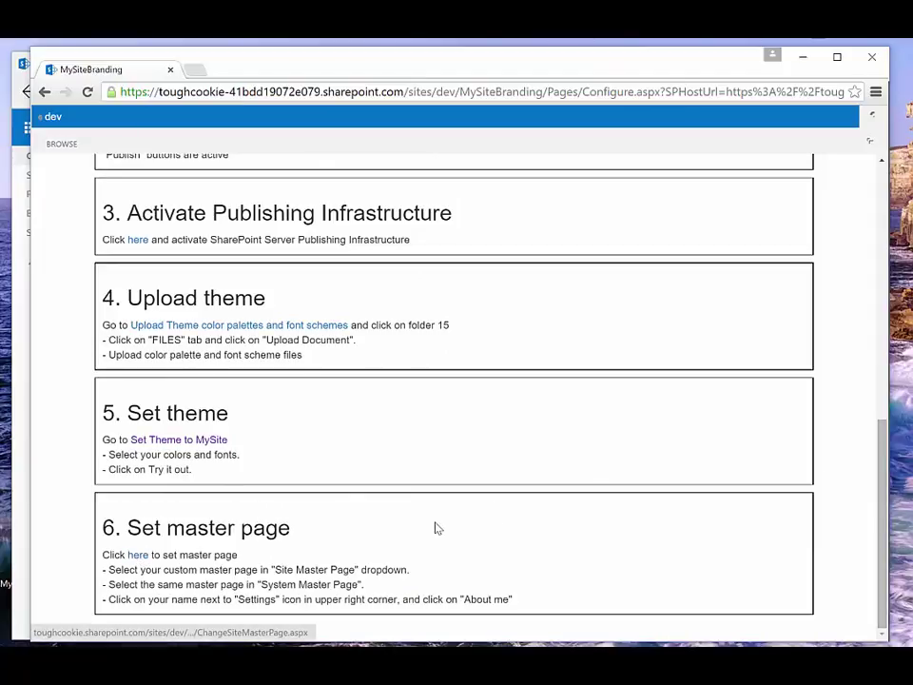
left_click_drag(881, 461, 872, 189)
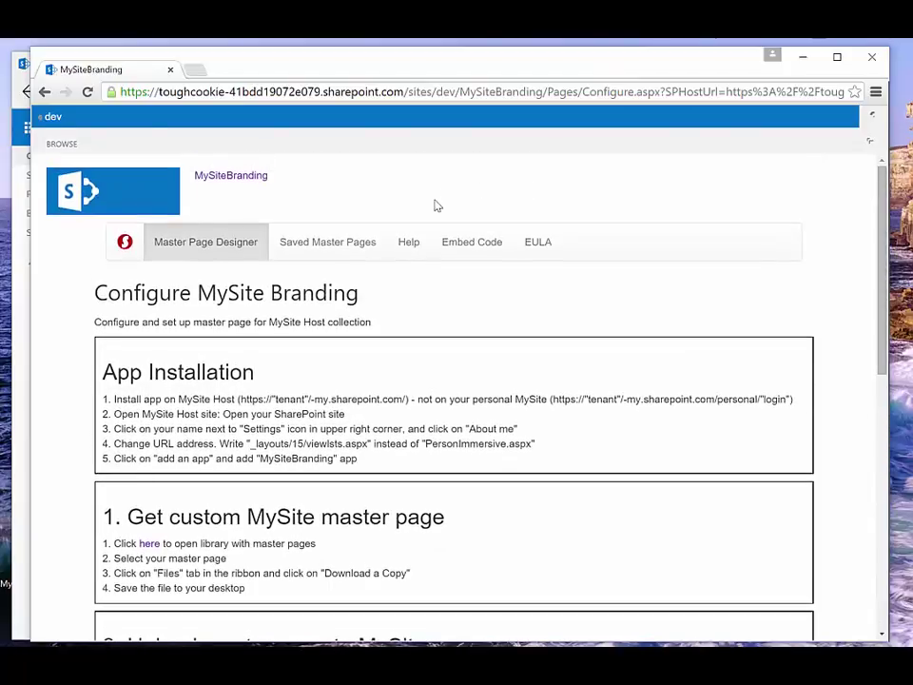
Open the support document, look over the MySiteBranding App article, and close it
left_click(411, 243)
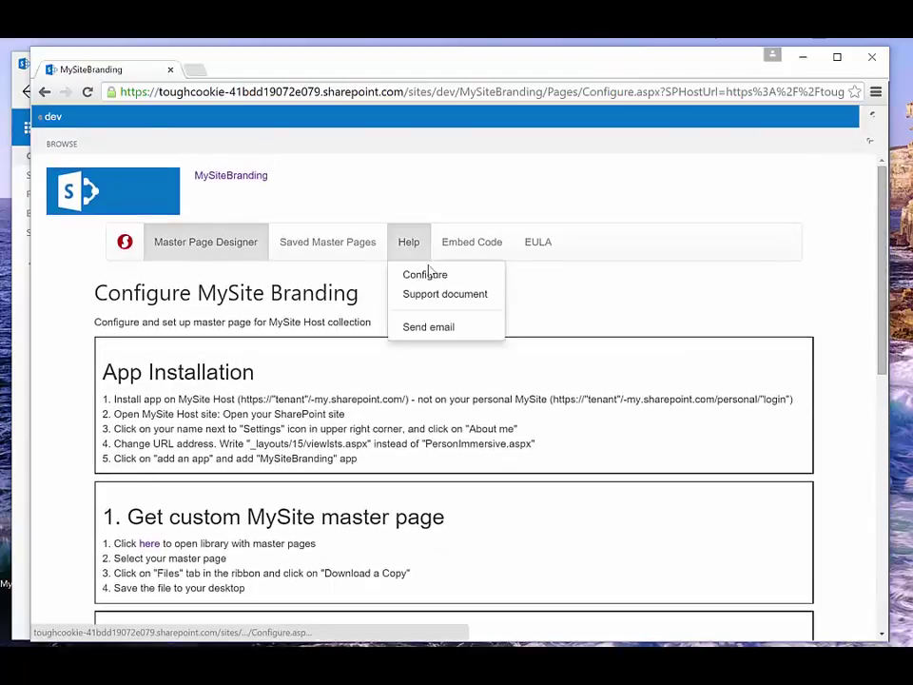
left_click(435, 297)
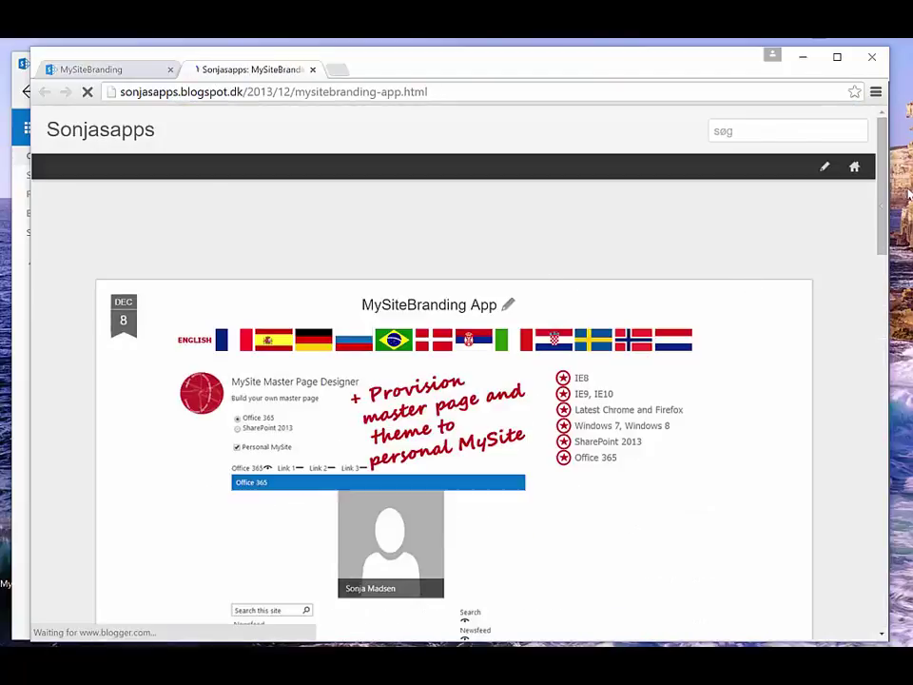
left_click_drag(882, 217, 882, 260)
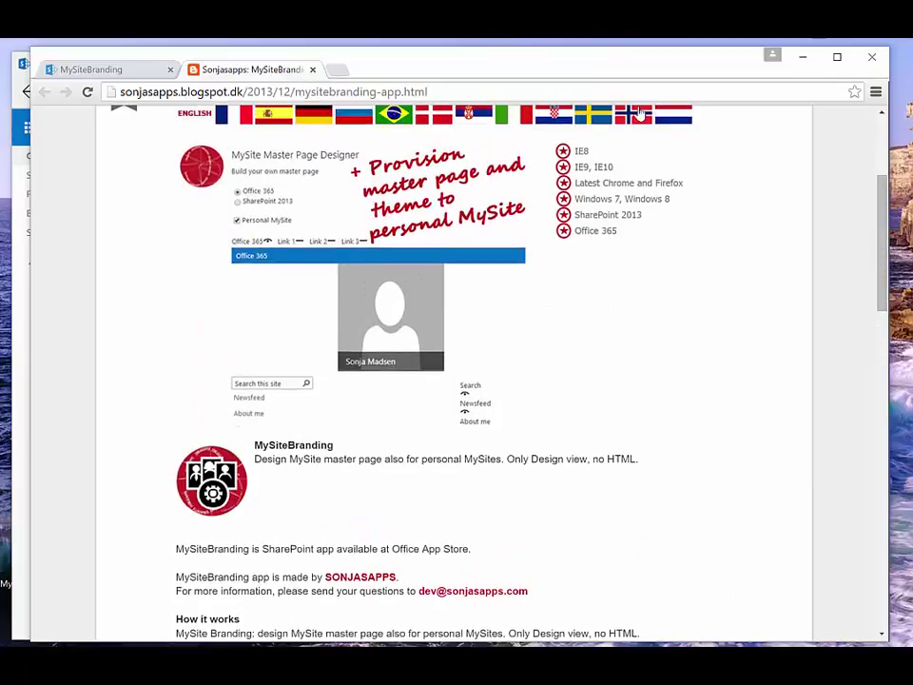
left_click(312, 70)
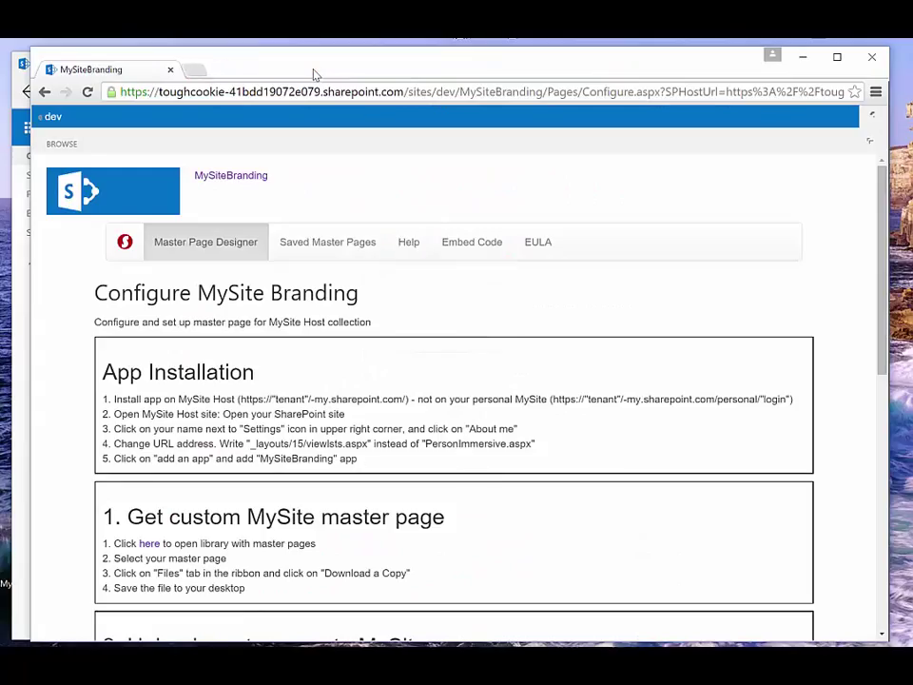
Open the Embed Code page and select the entire script for provisioning the theme's color palette and font scheme
left_click(460, 244)
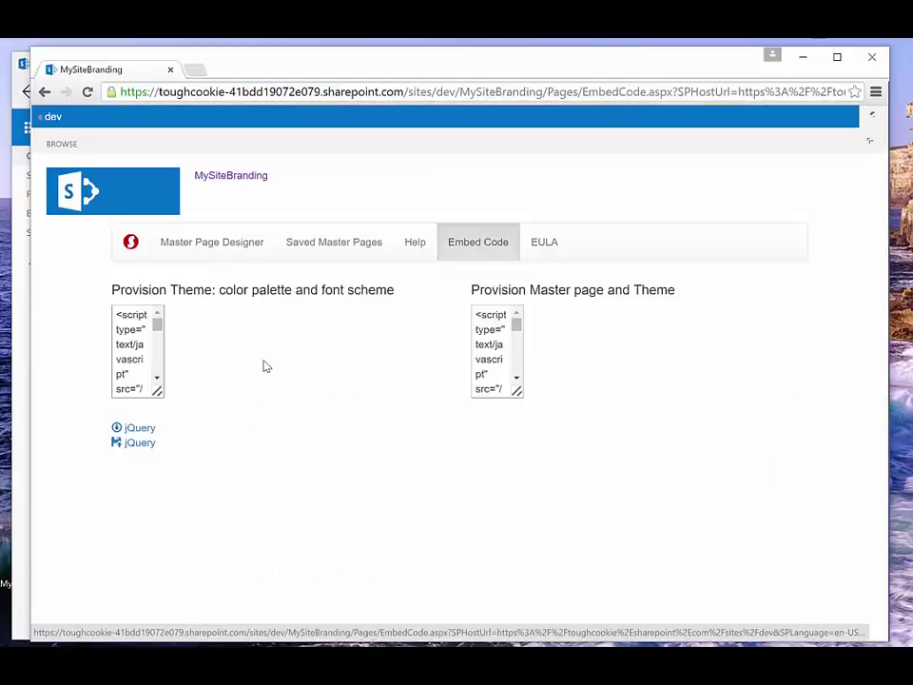
left_click(124, 315)
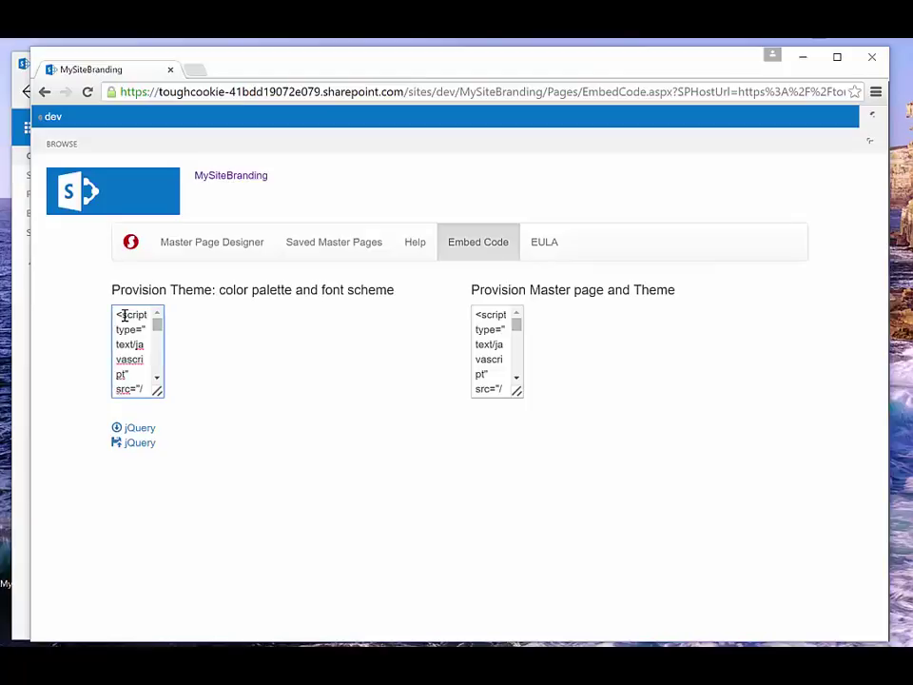
key("ctrl+a")
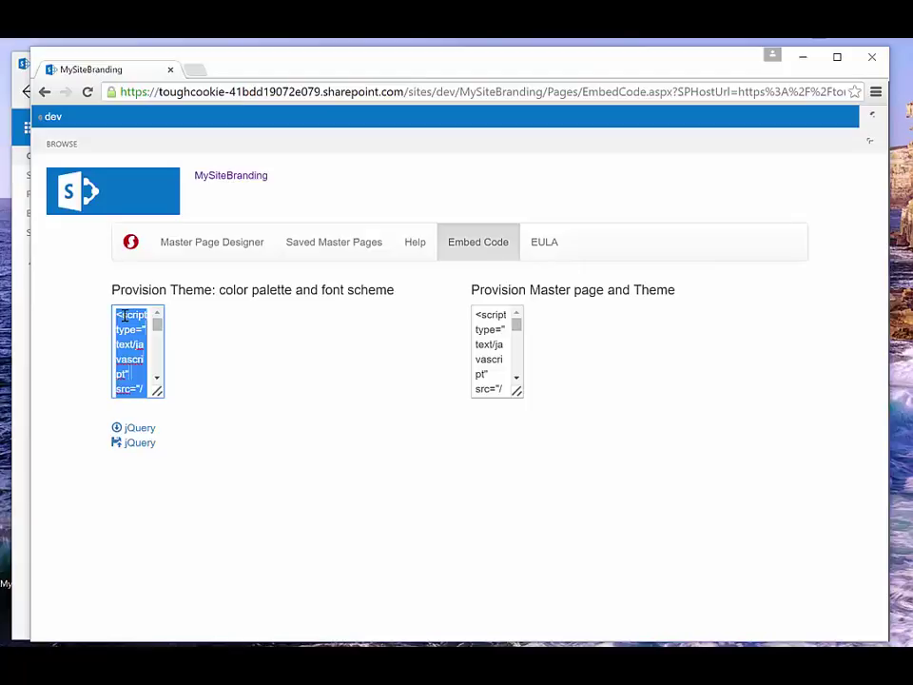
left_click(255, 363)
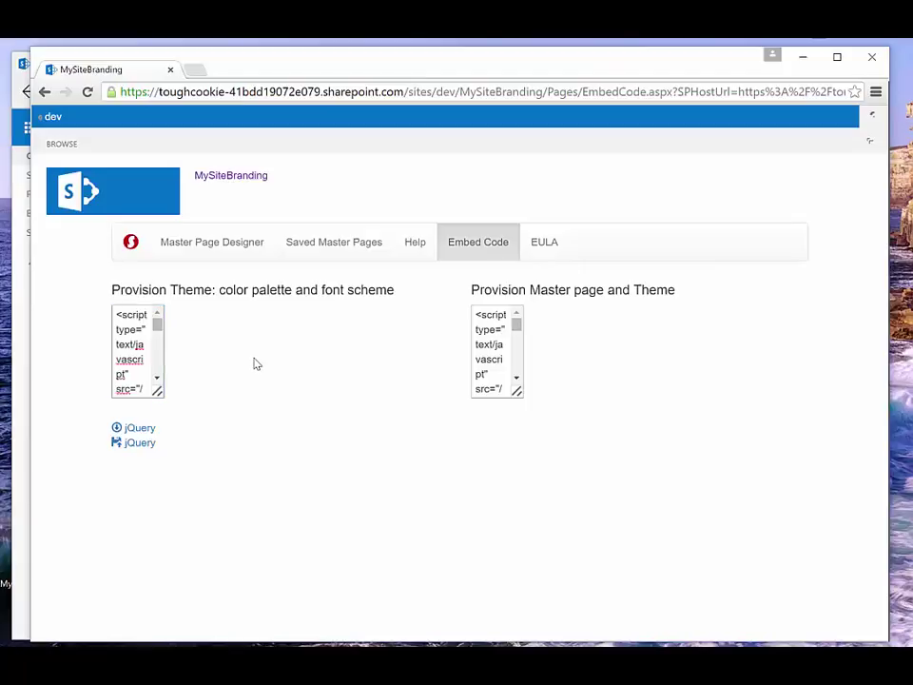
Open the EULA, look over the end-user license agreement, and close it
left_click(546, 249)
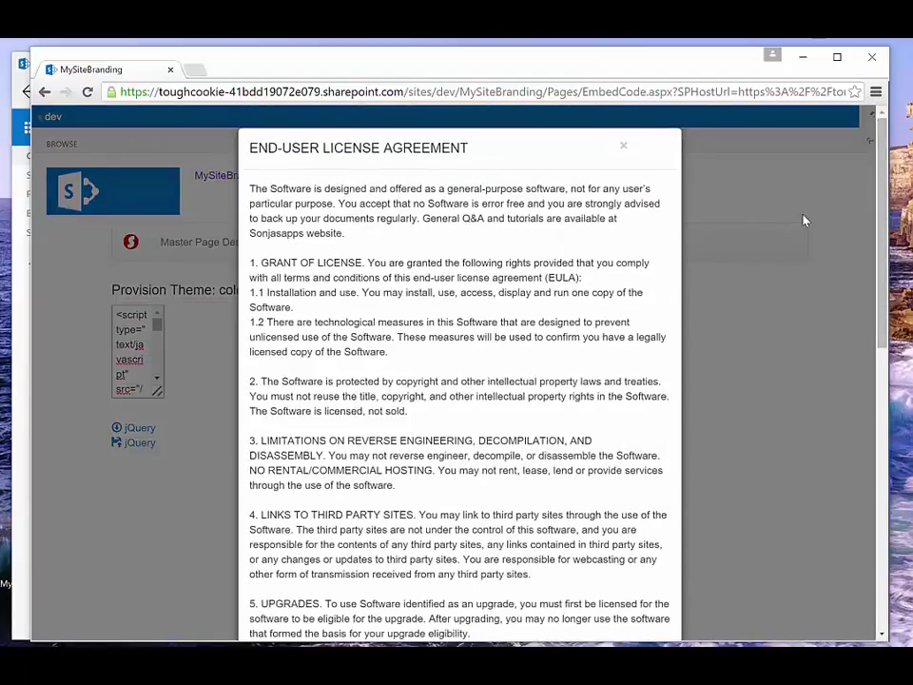
left_click_drag(882, 268, 871, 209)
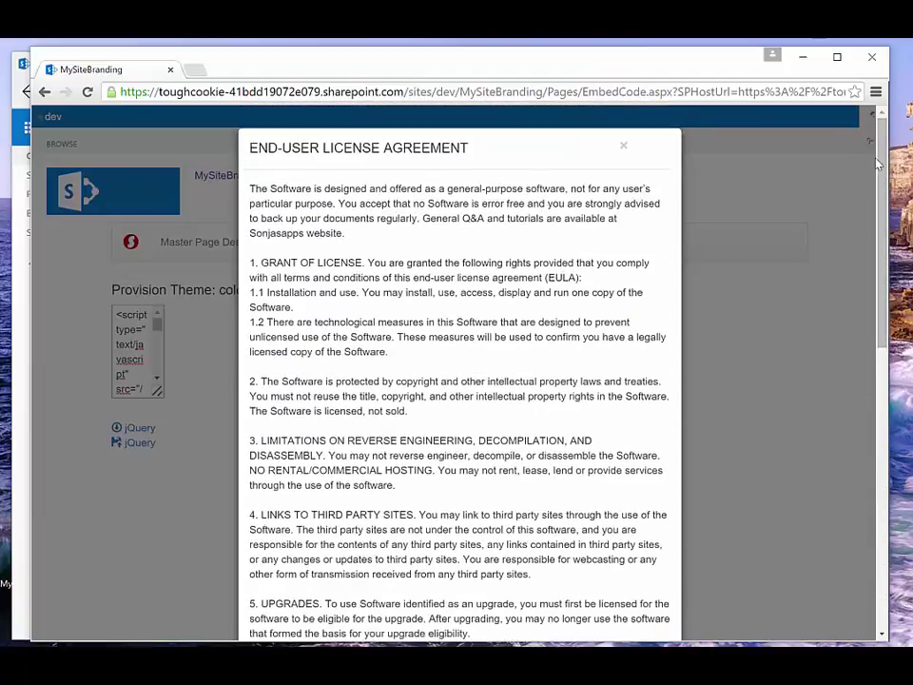
left_click(623, 148)
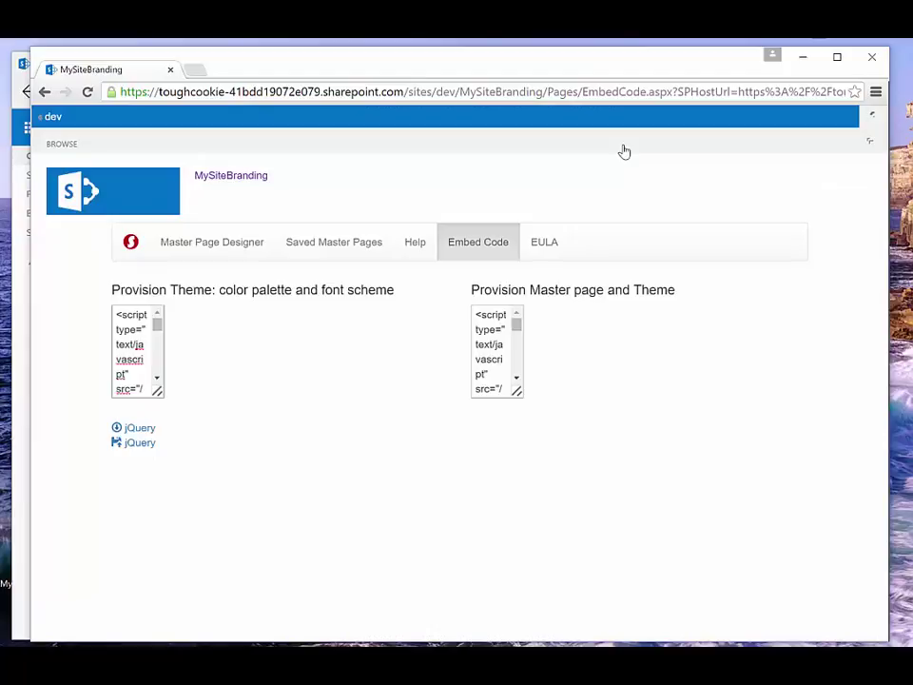
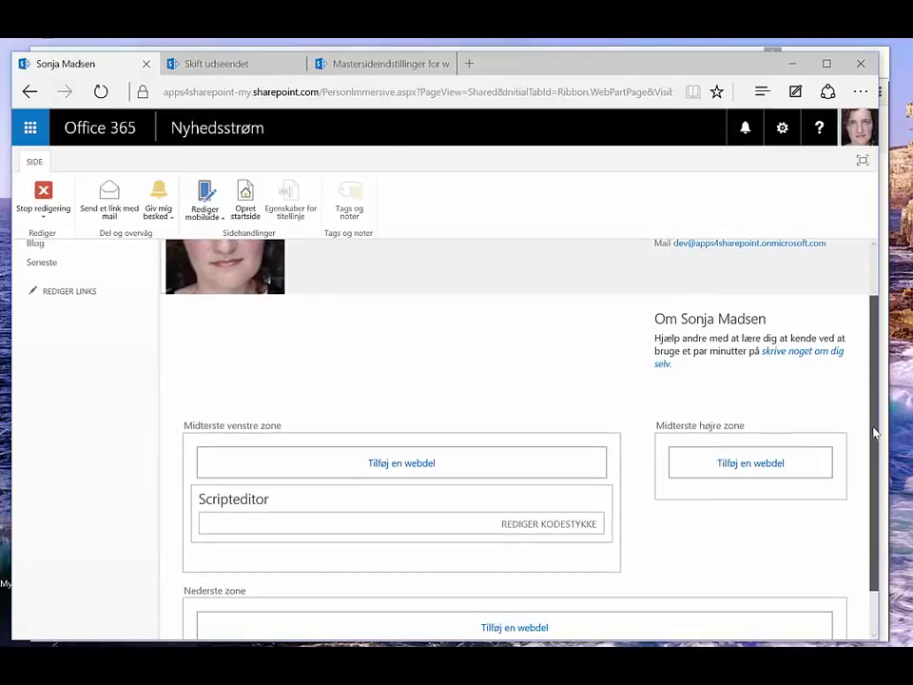
Inspect the script embedded in the profile page's Scripteditor web part, close it without changes, and stop editing the page
left_click(528, 525)
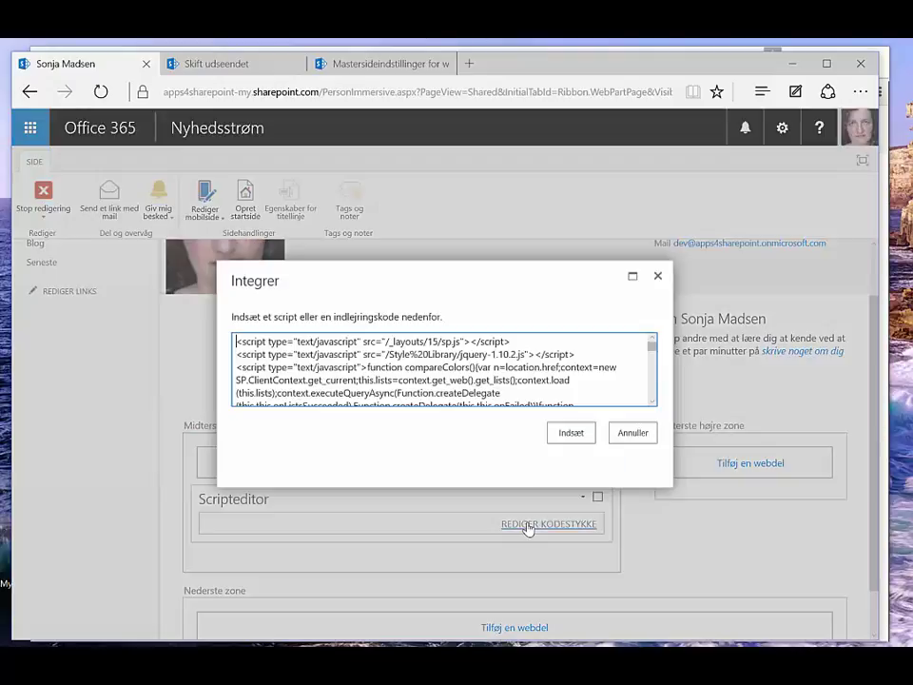
mouse_move(654, 349)
left_mouse_down()
mouse_move(669, 397)
mouse_move(655, 342)
left_mouse_up()
left_click(654, 345)
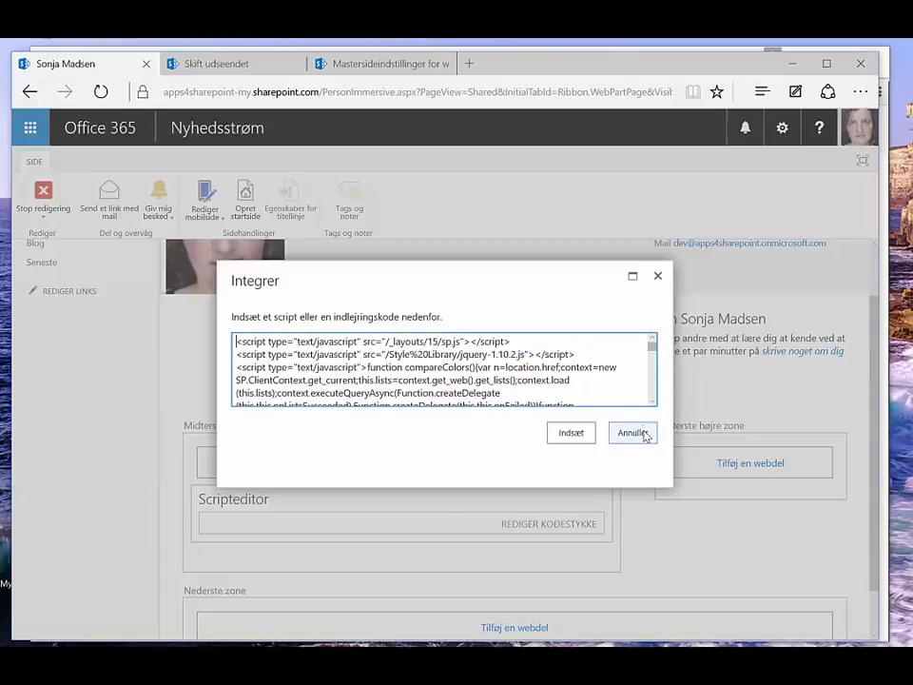
left_click(659, 276)
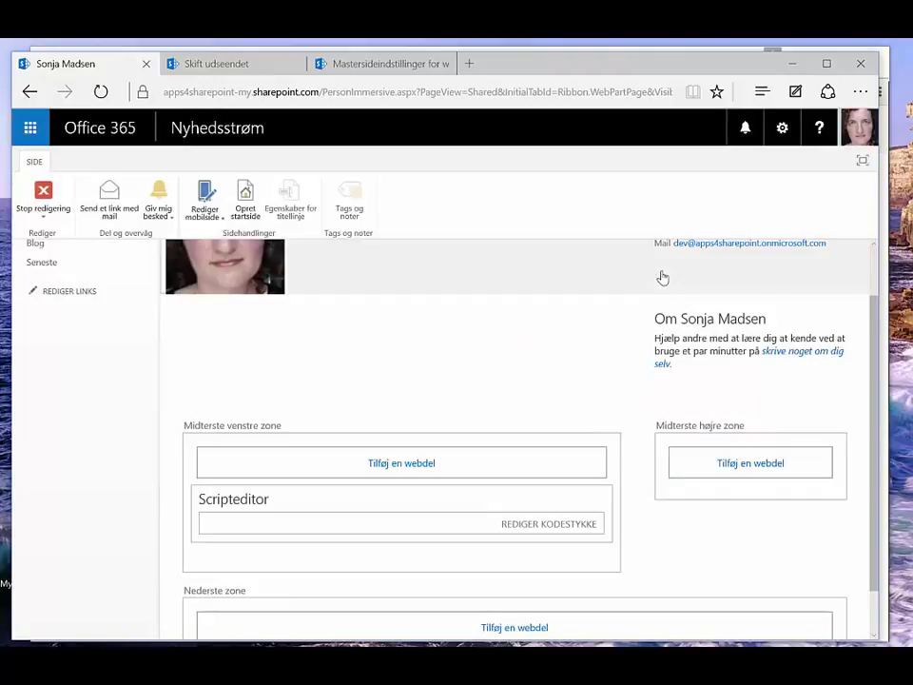
left_click(43, 197)
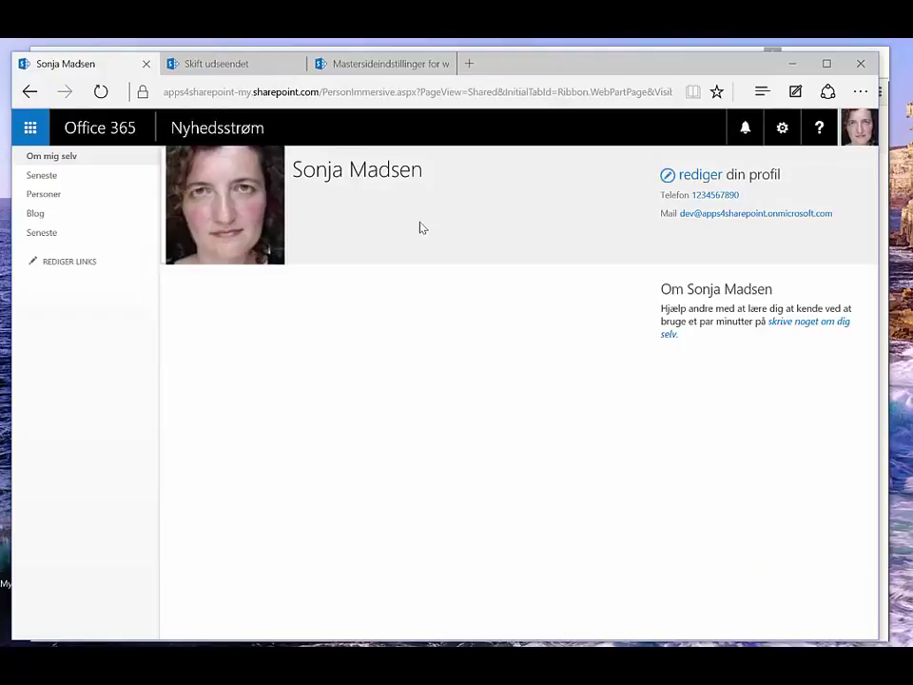
Choose the Havmonster look with Century Gothic fonts, remove its background image, and start the design preview
left_click(249, 64)
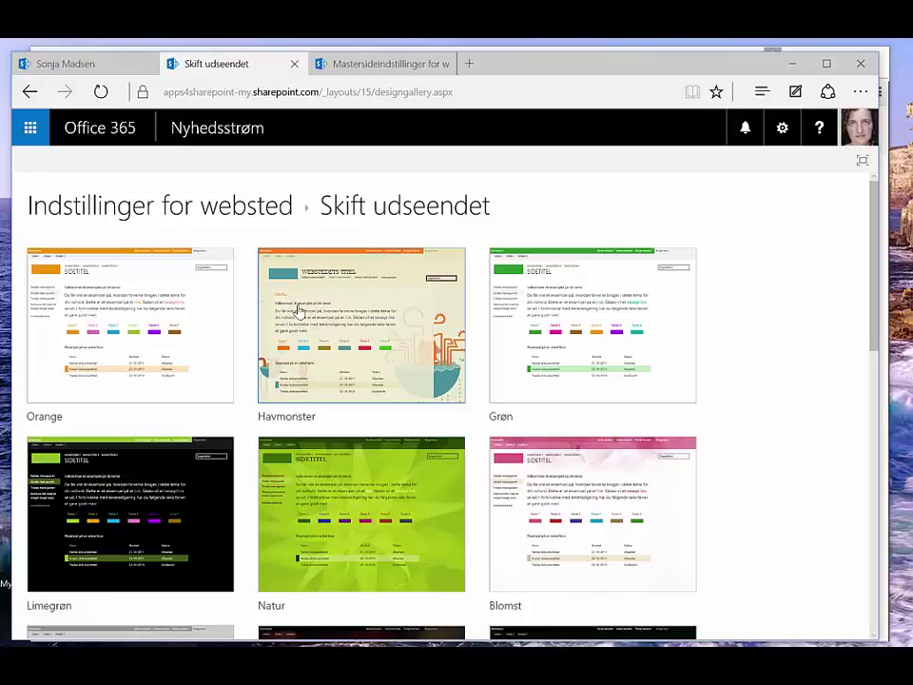
left_click(354, 326)
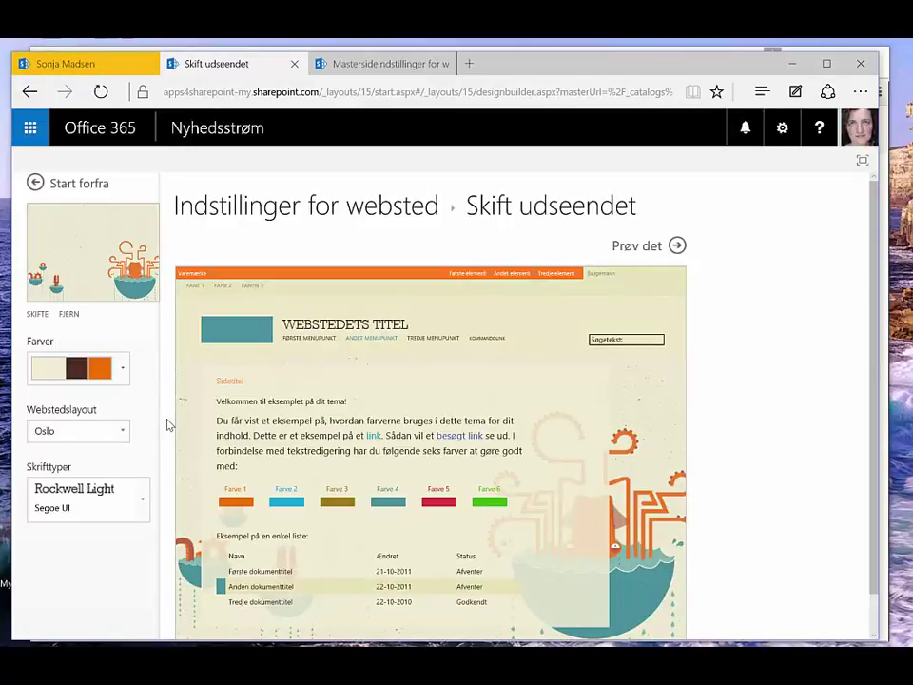
left_click(141, 505)
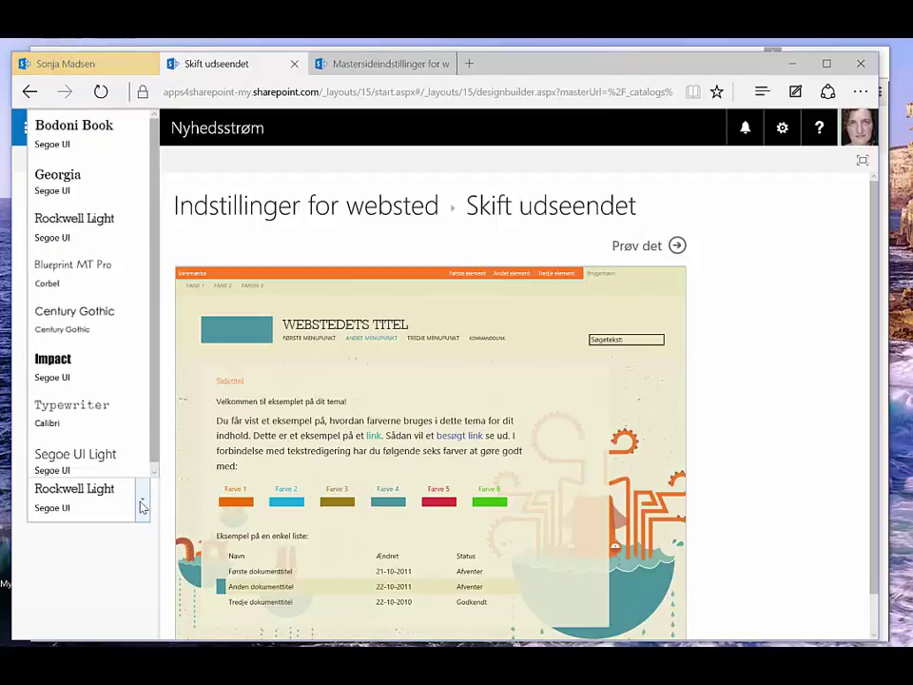
left_click(100, 329)
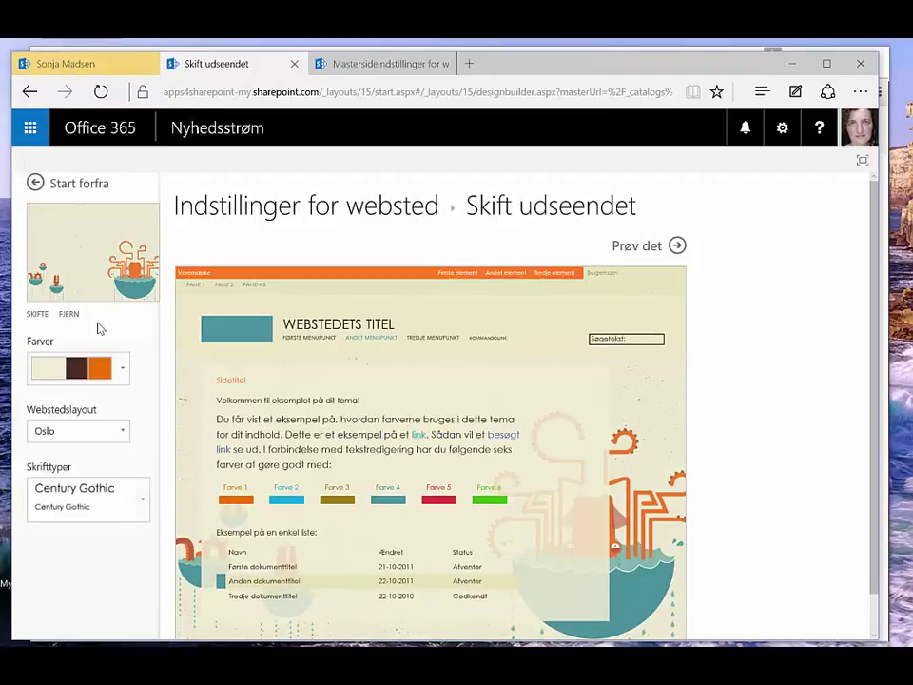
left_click(74, 317)
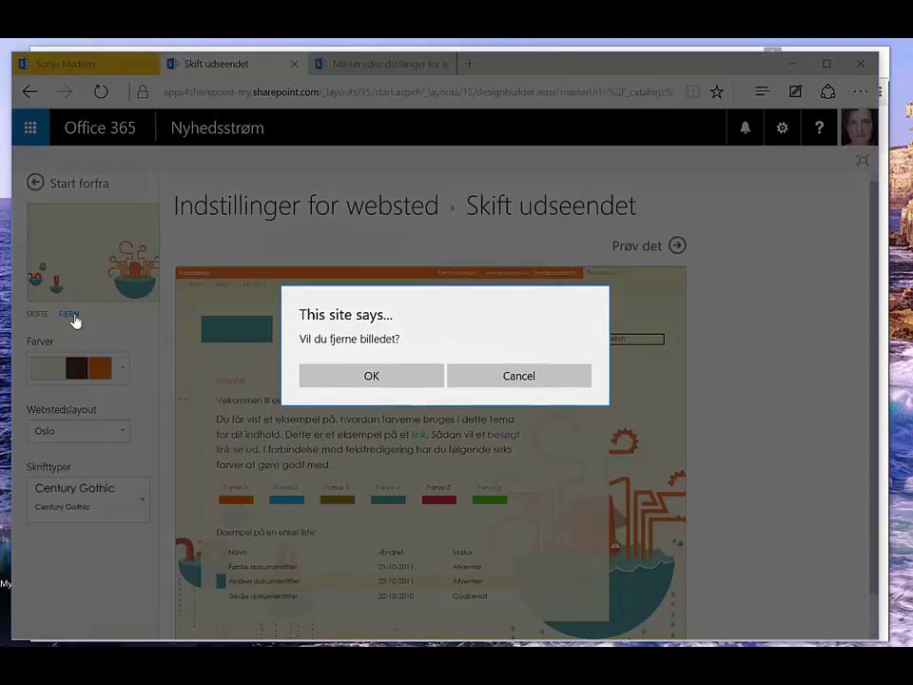
left_click(373, 375)
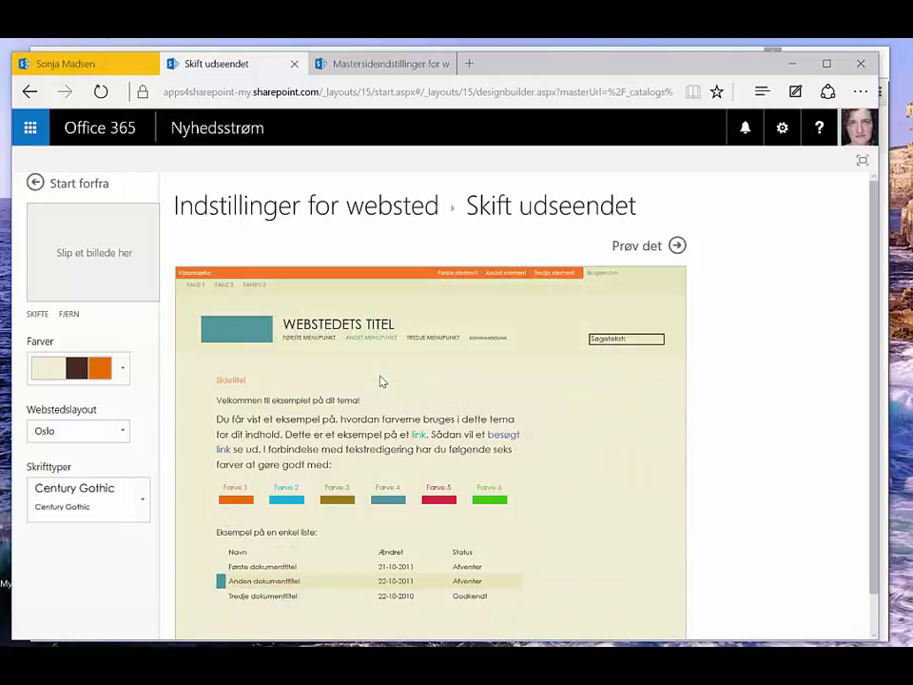
left_click(663, 247)
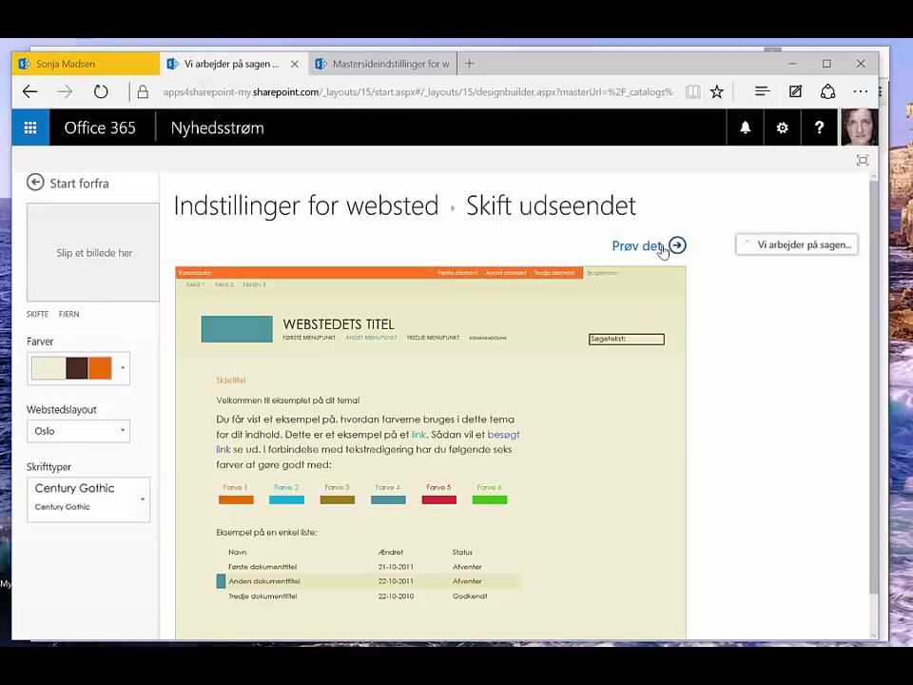
Open the OneDrive documents page from the profile page's app launcher
left_click(106, 72)
left_click(203, 69)
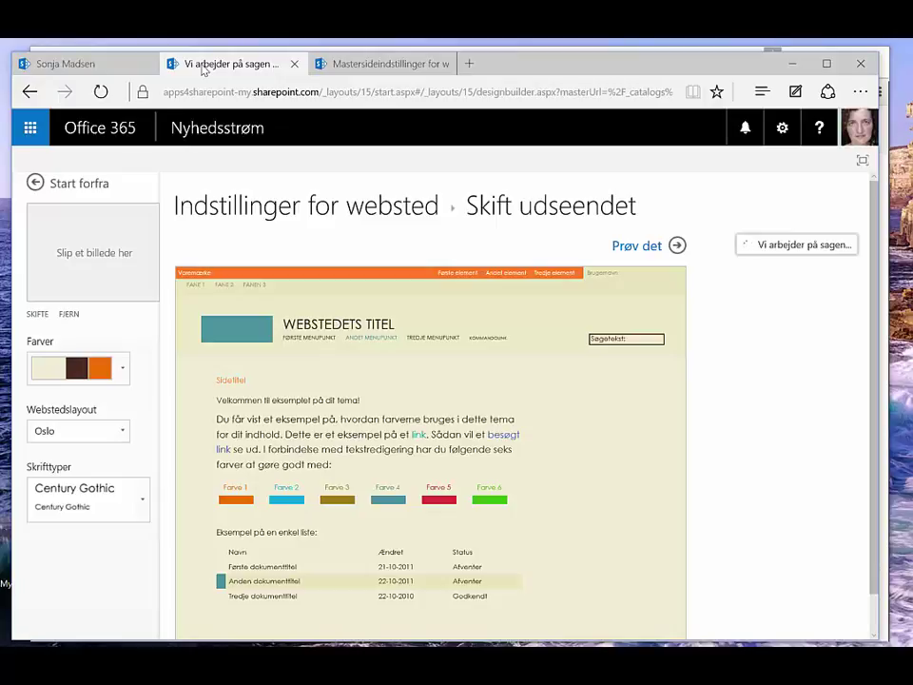
left_click(95, 63)
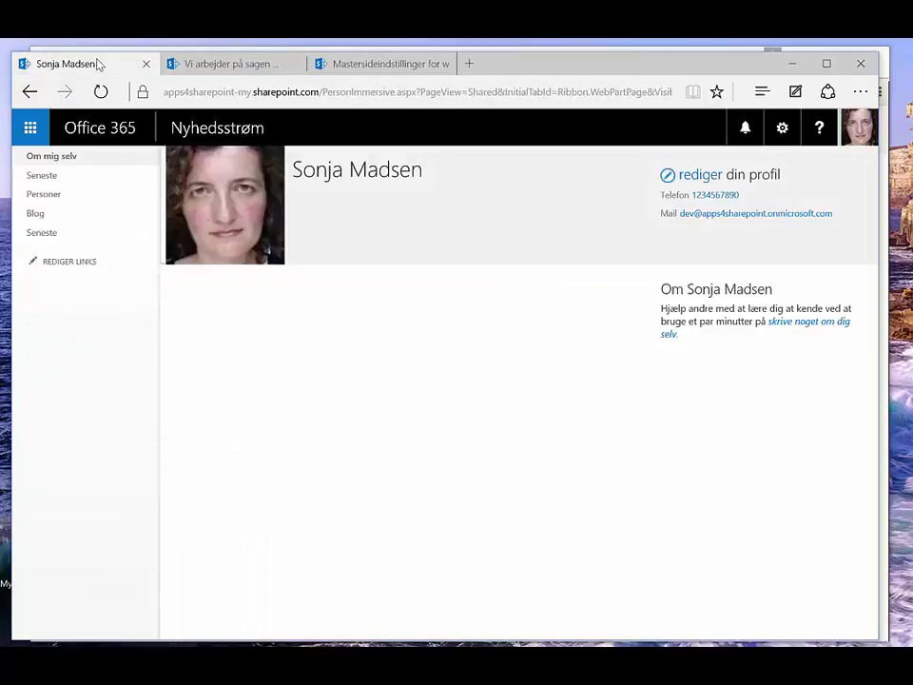
left_click(35, 130)
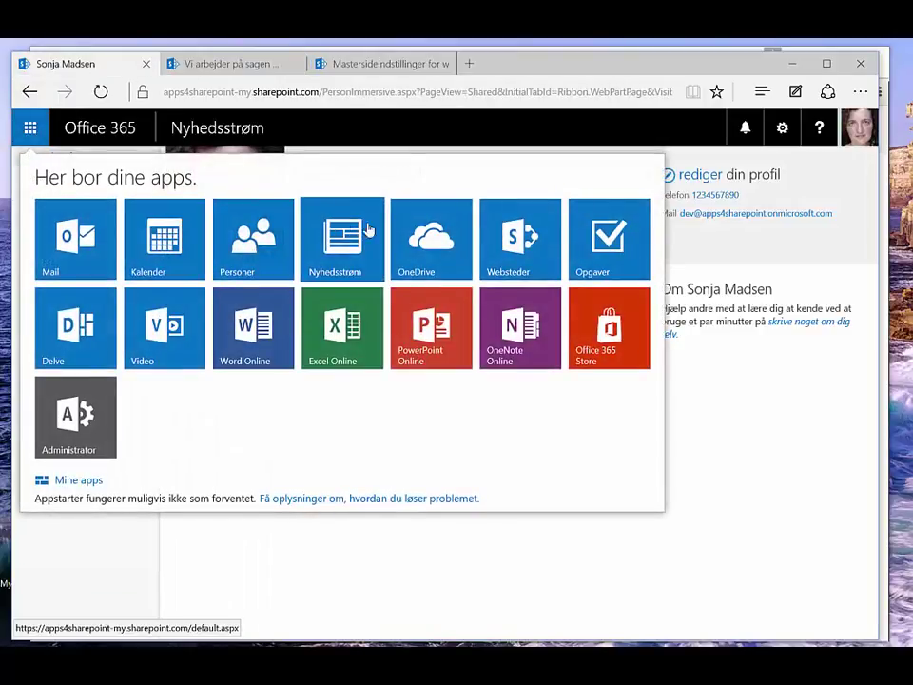
left_click(453, 251)
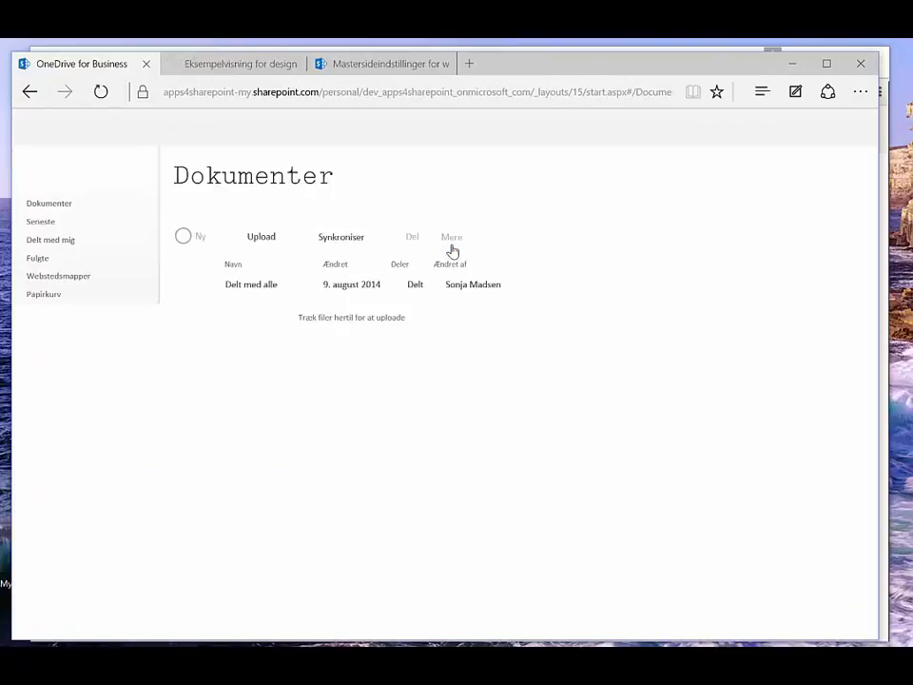
Keep the previewed design for the MySite and reload the profile page
left_click(255, 62)
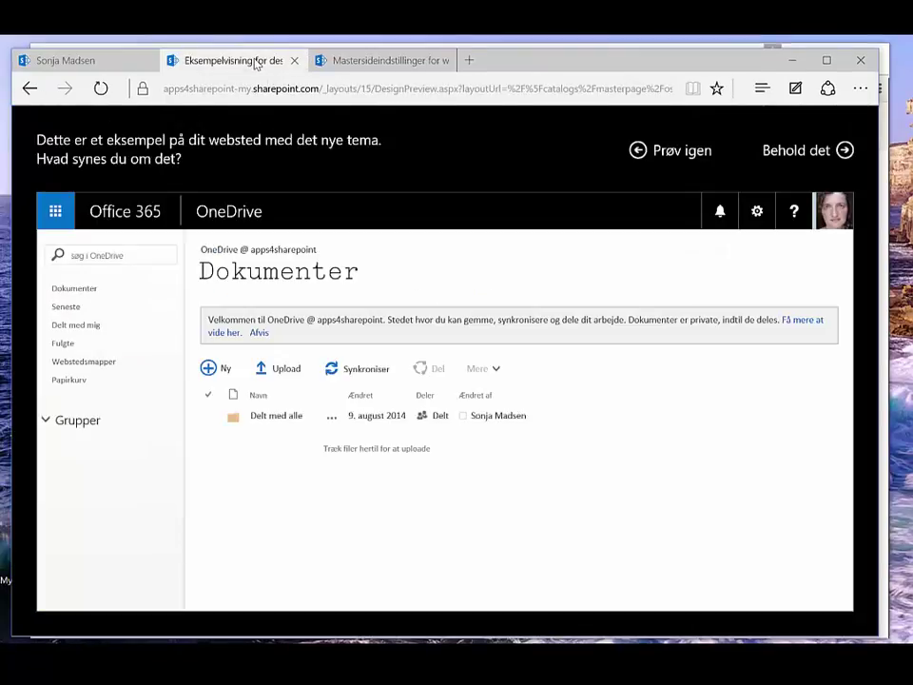
left_click(794, 154)
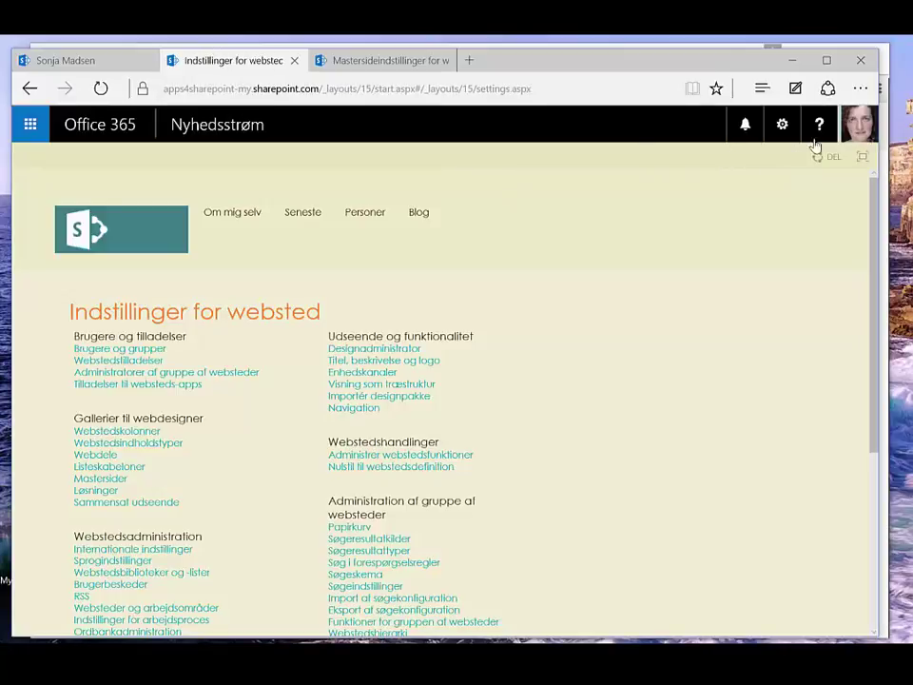
left_click(859, 124)
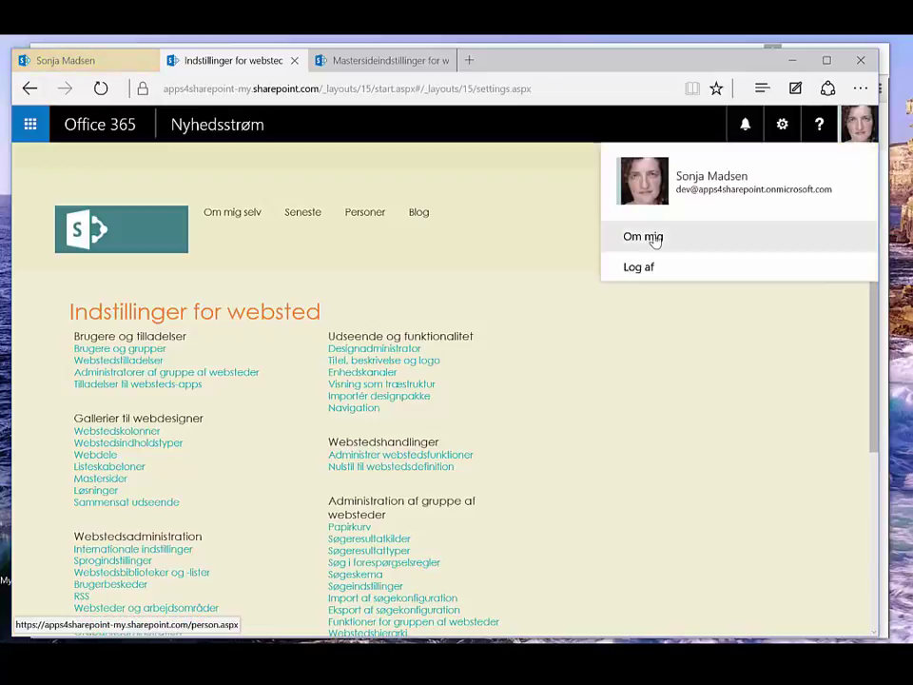
left_click(112, 65)
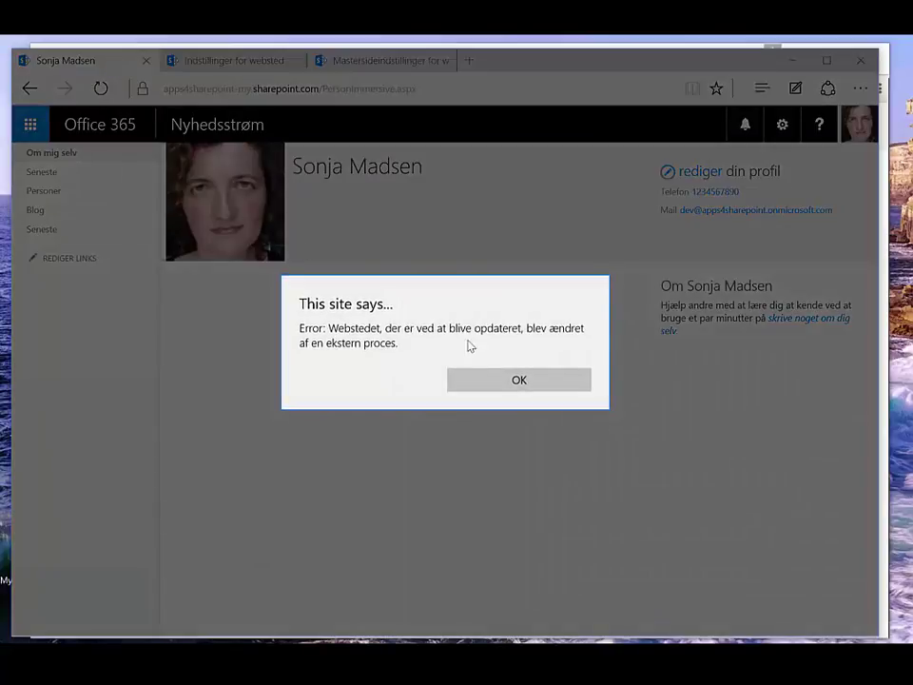
left_click(494, 382)
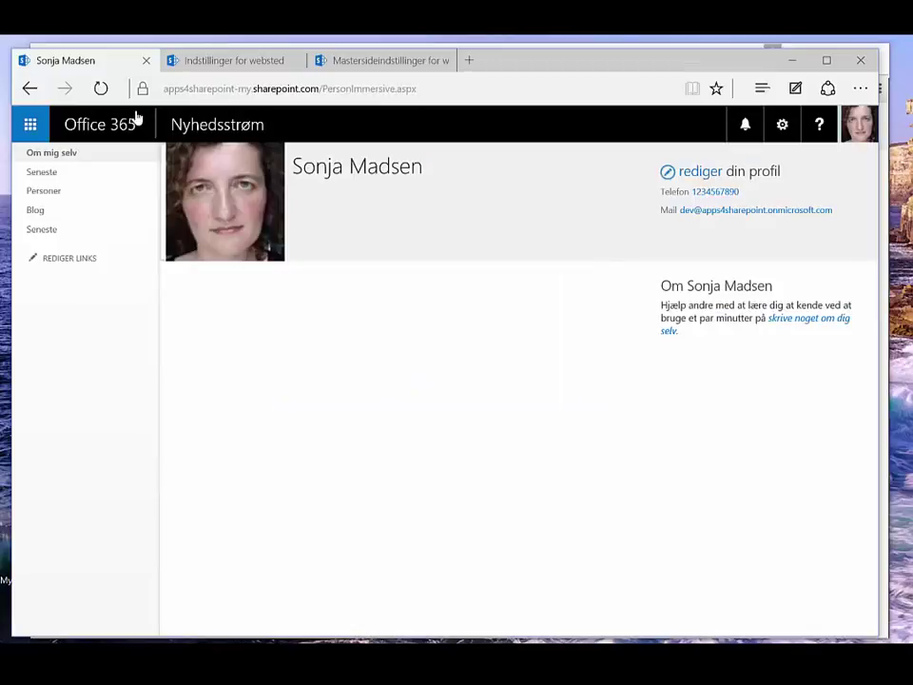
left_click(102, 90)
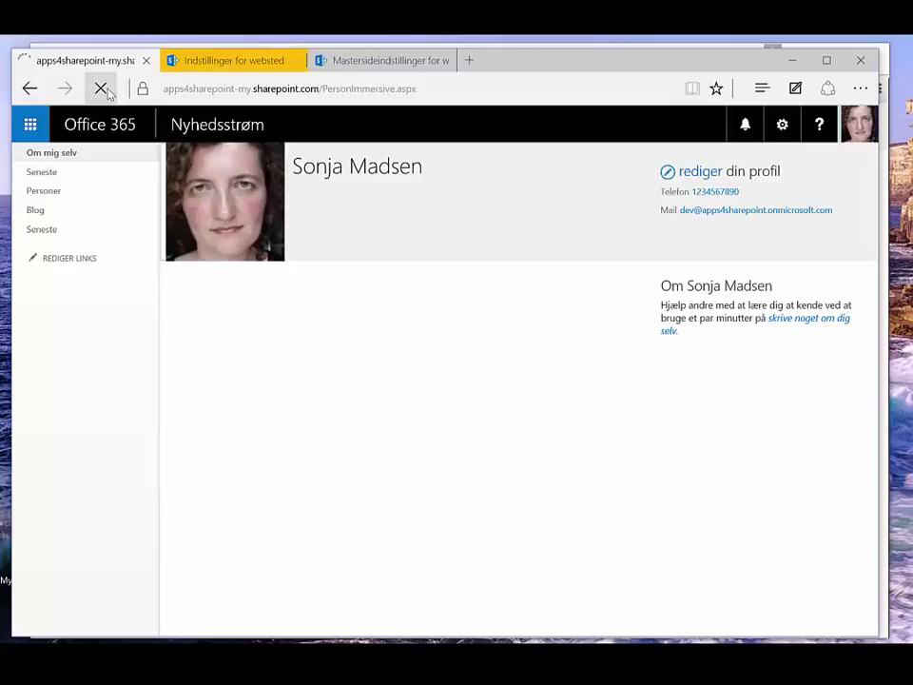
Close the site settings page and view the profile page with the applied theme
left_click(249, 62)
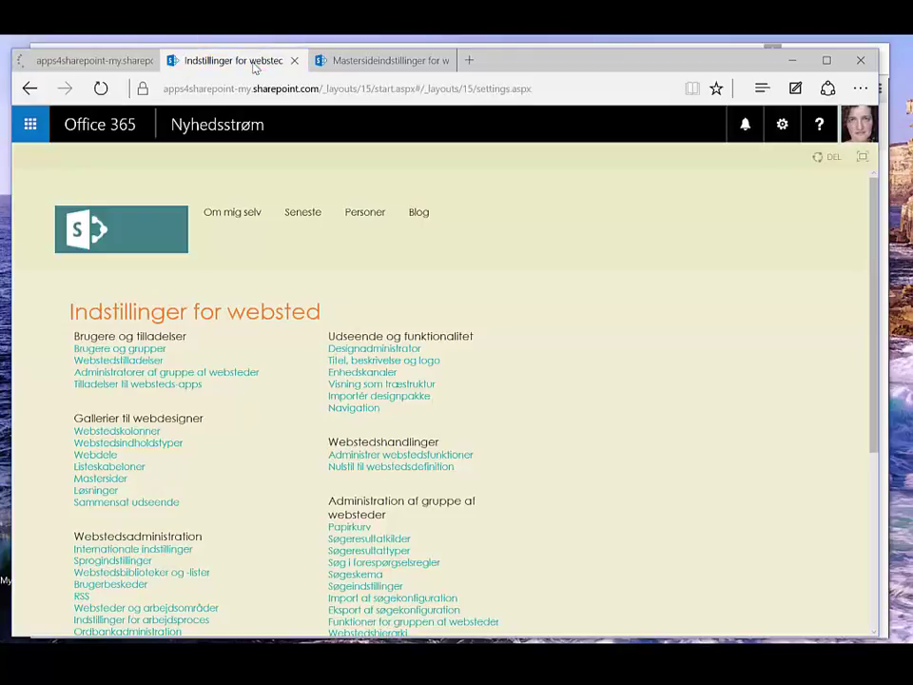
left_click(106, 61)
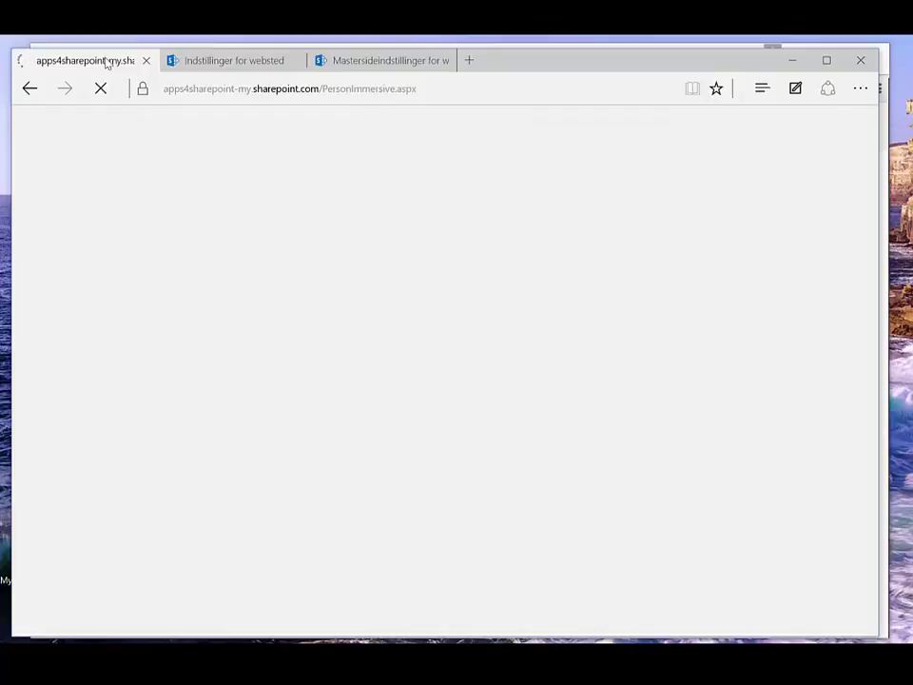
left_click(212, 60)
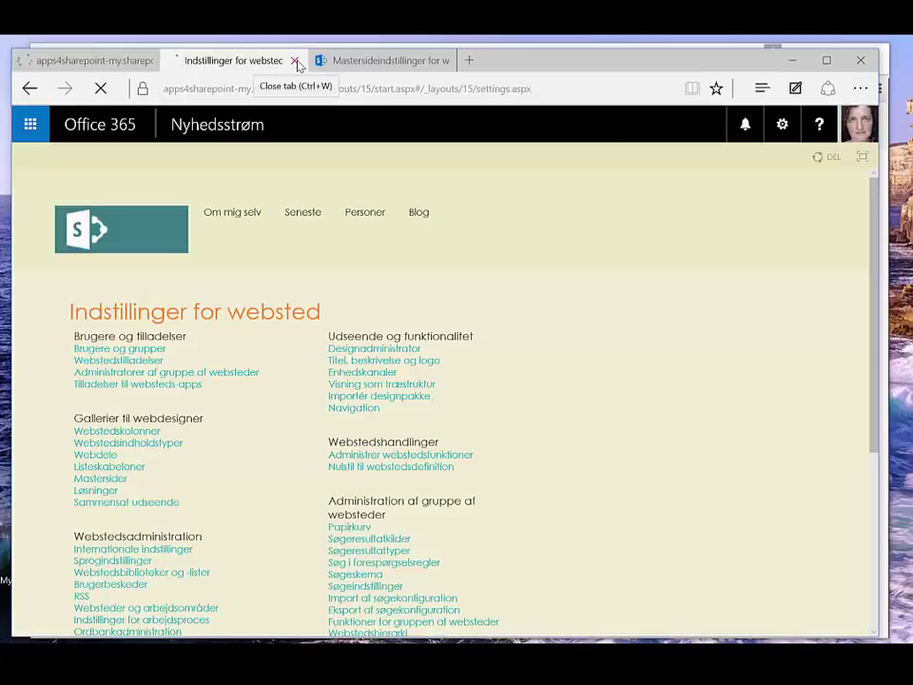
left_click(296, 61)
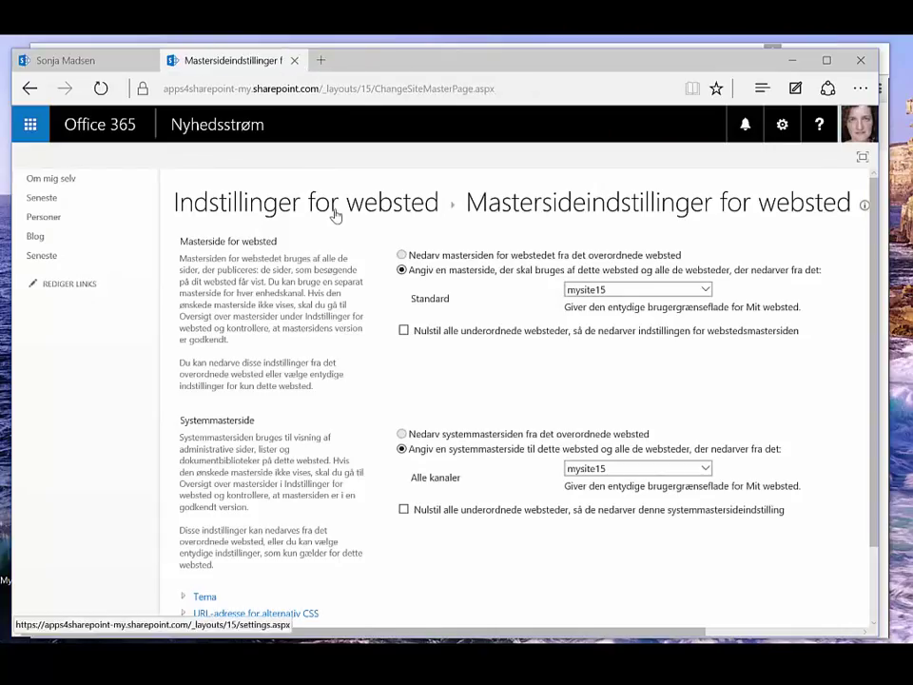
left_click(123, 67)
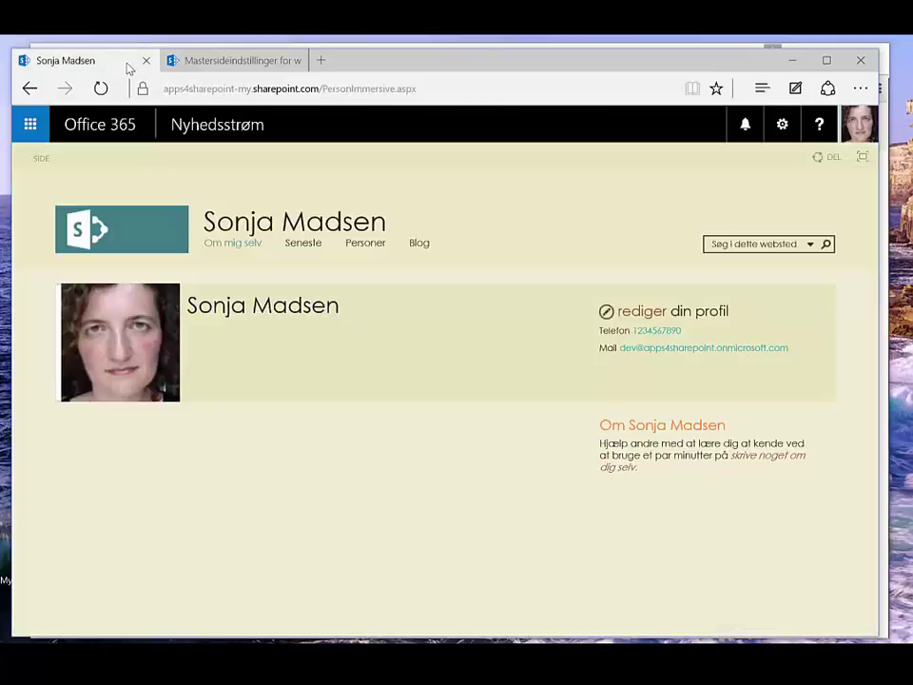
Reload the master page settings, set the site master page to mysite15 and the system master page to mysite, and save
left_click(219, 64)
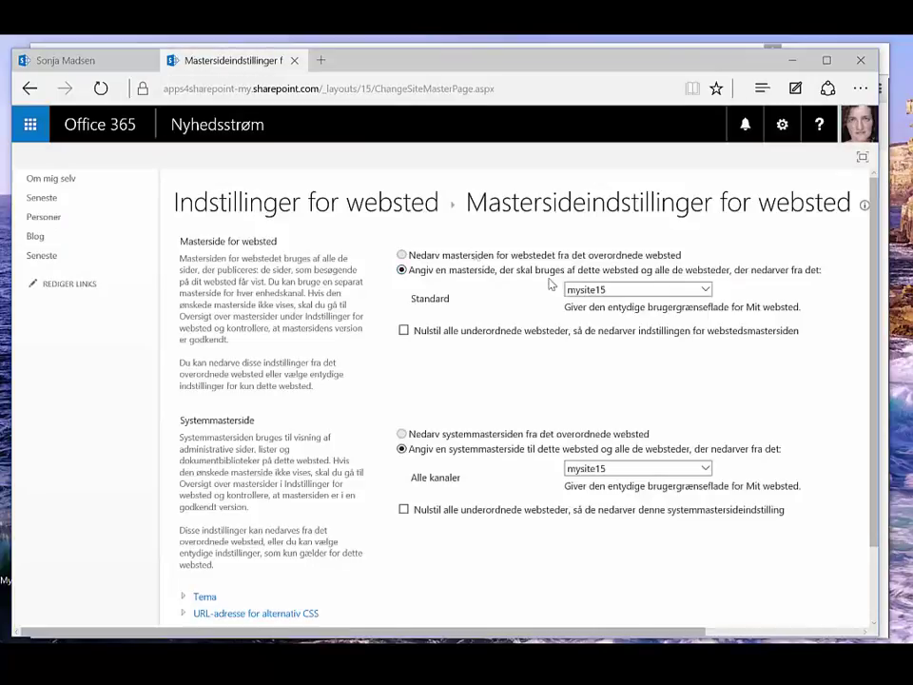
left_click(102, 90)
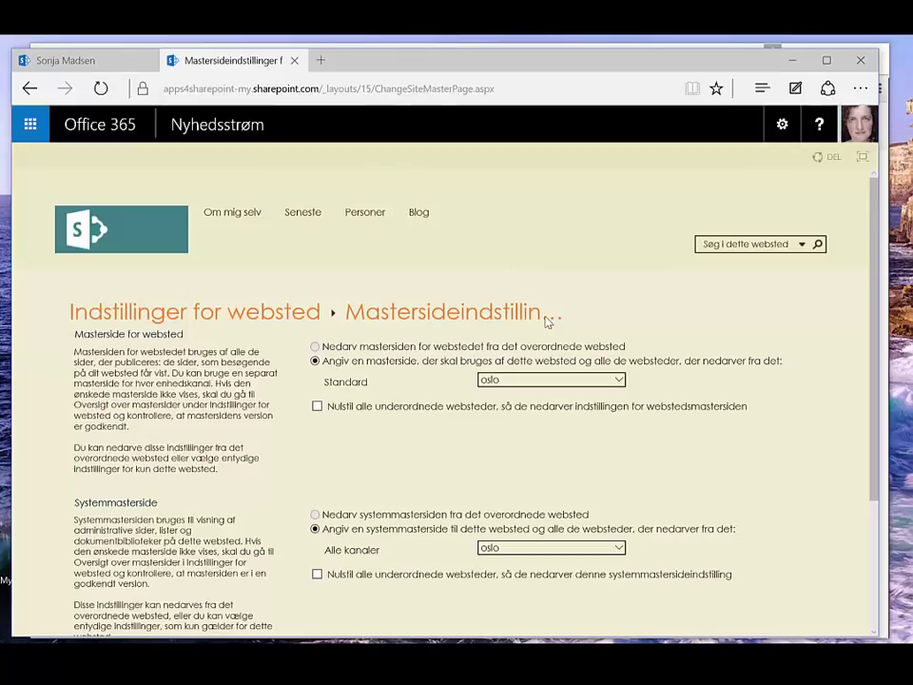
left_click(617, 379)
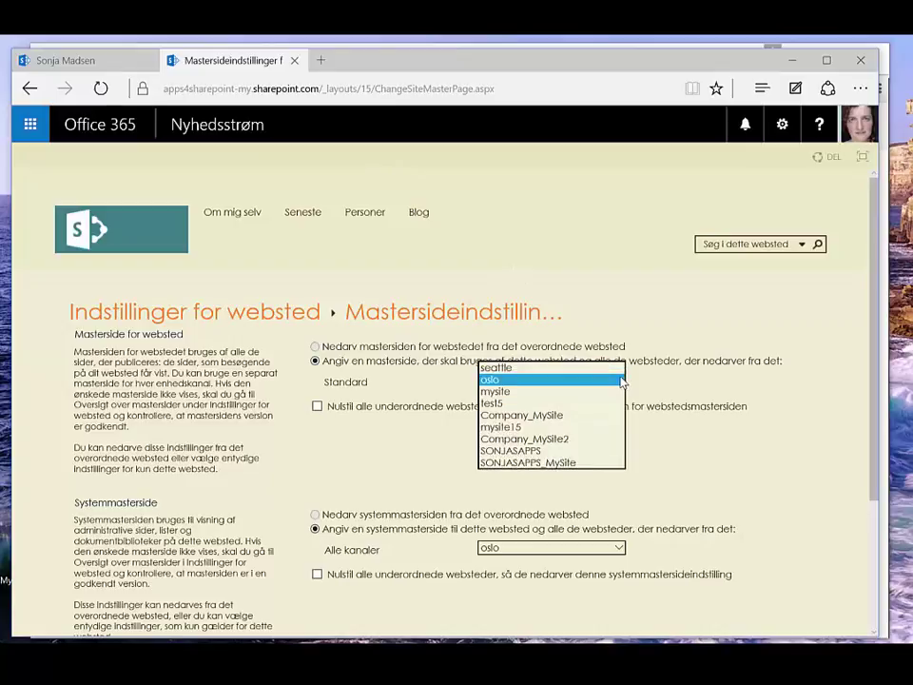
left_click(577, 427)
left_click(566, 550)
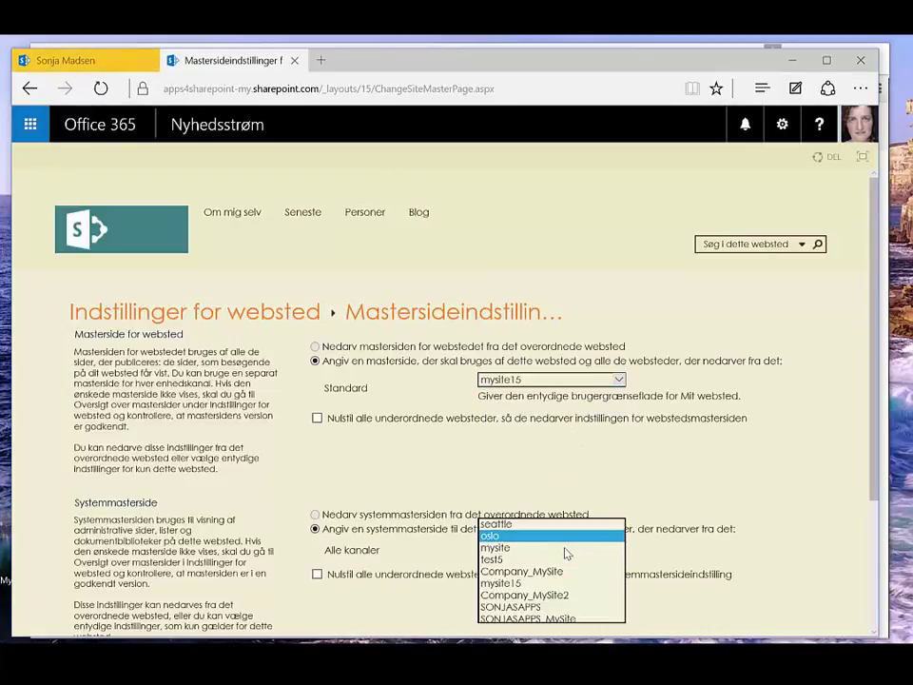
left_click(535, 549)
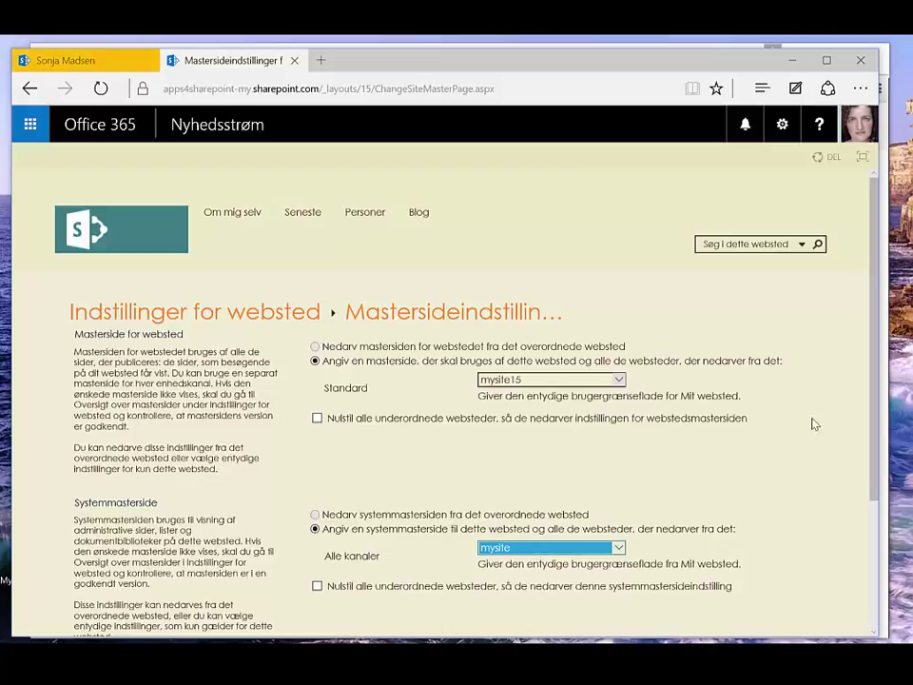
scroll(883, 472, "down", 3)
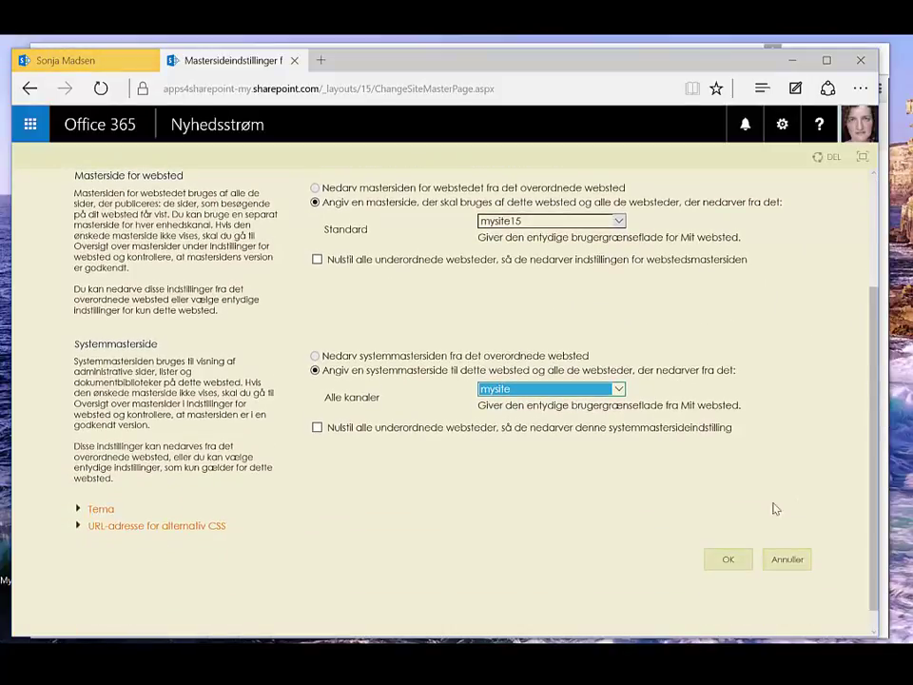
left_click(729, 561)
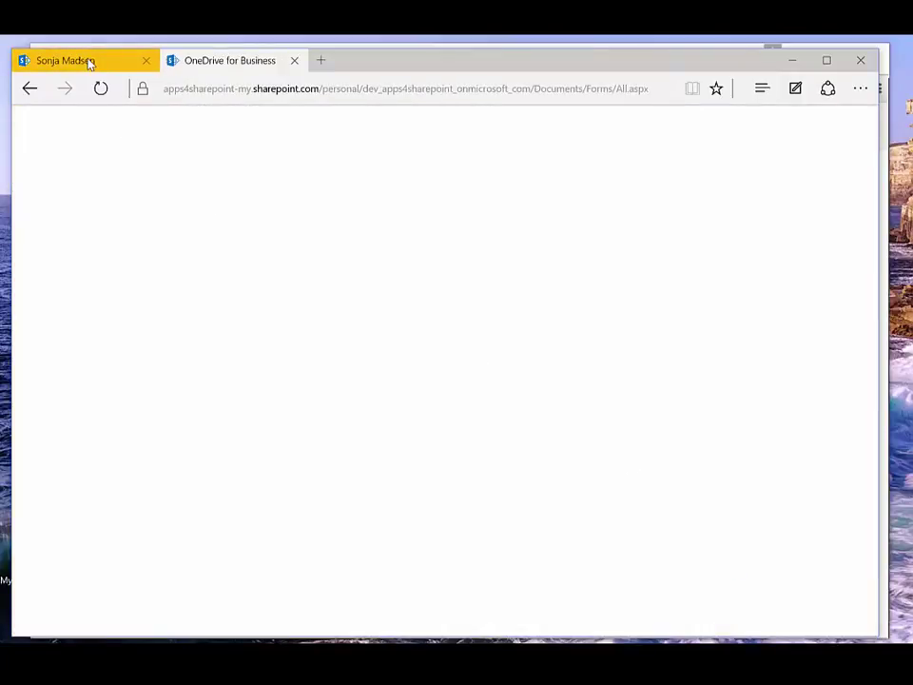
Reload the profile page and compare its branding with the OneDrive documents page
left_click(90, 61)
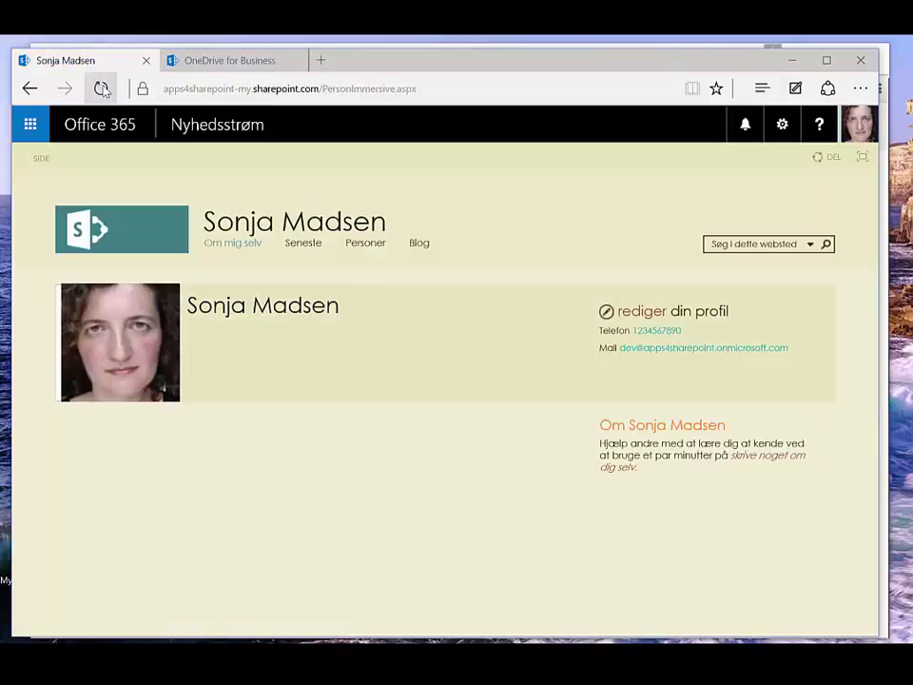
left_click(102, 88)
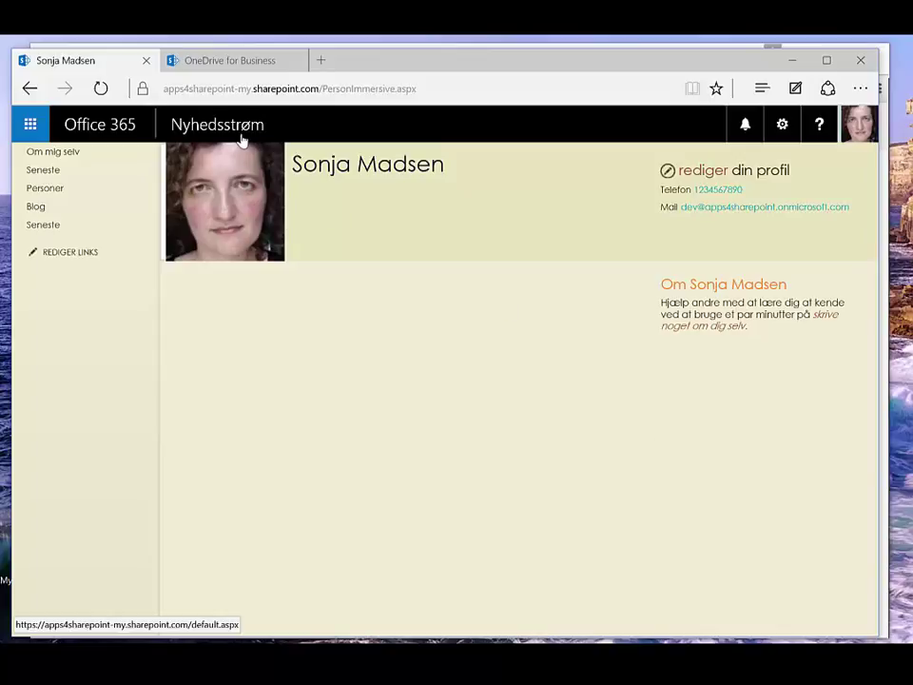
left_click(218, 61)
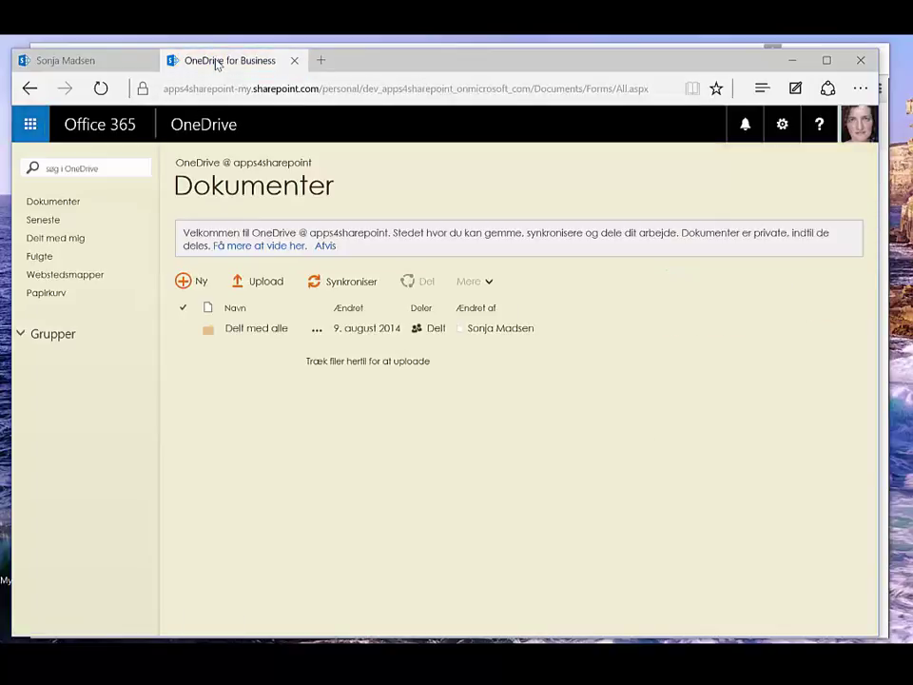